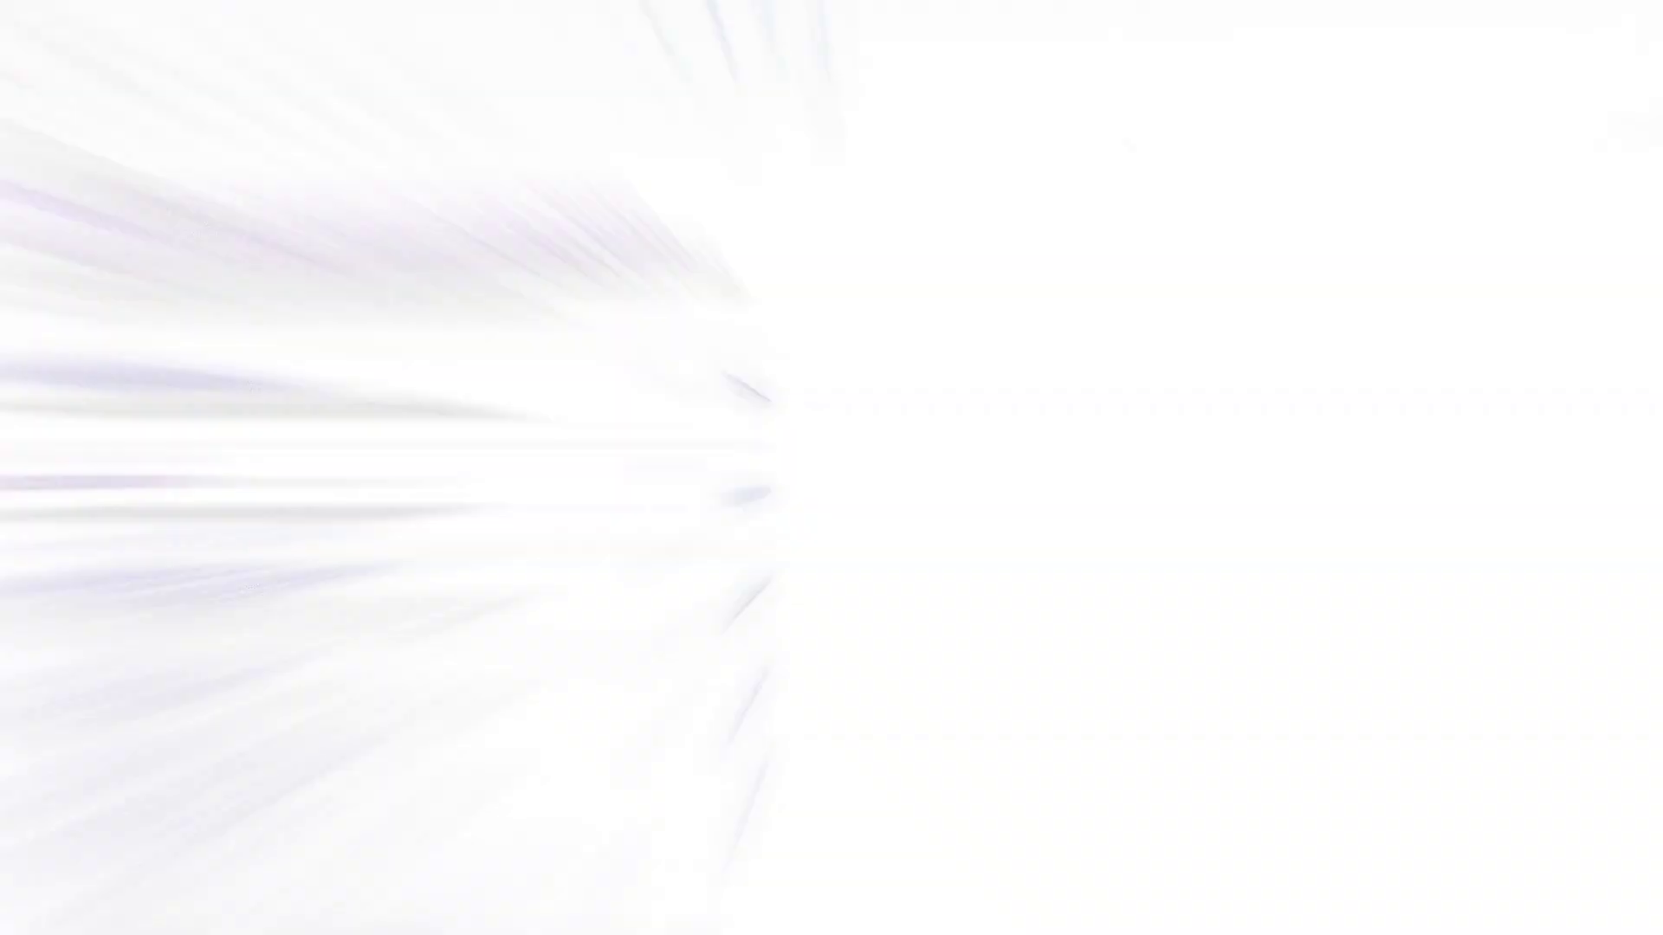
Go to piclumen.com from the search results and browse the Explore gallery
left_click(230, 293)
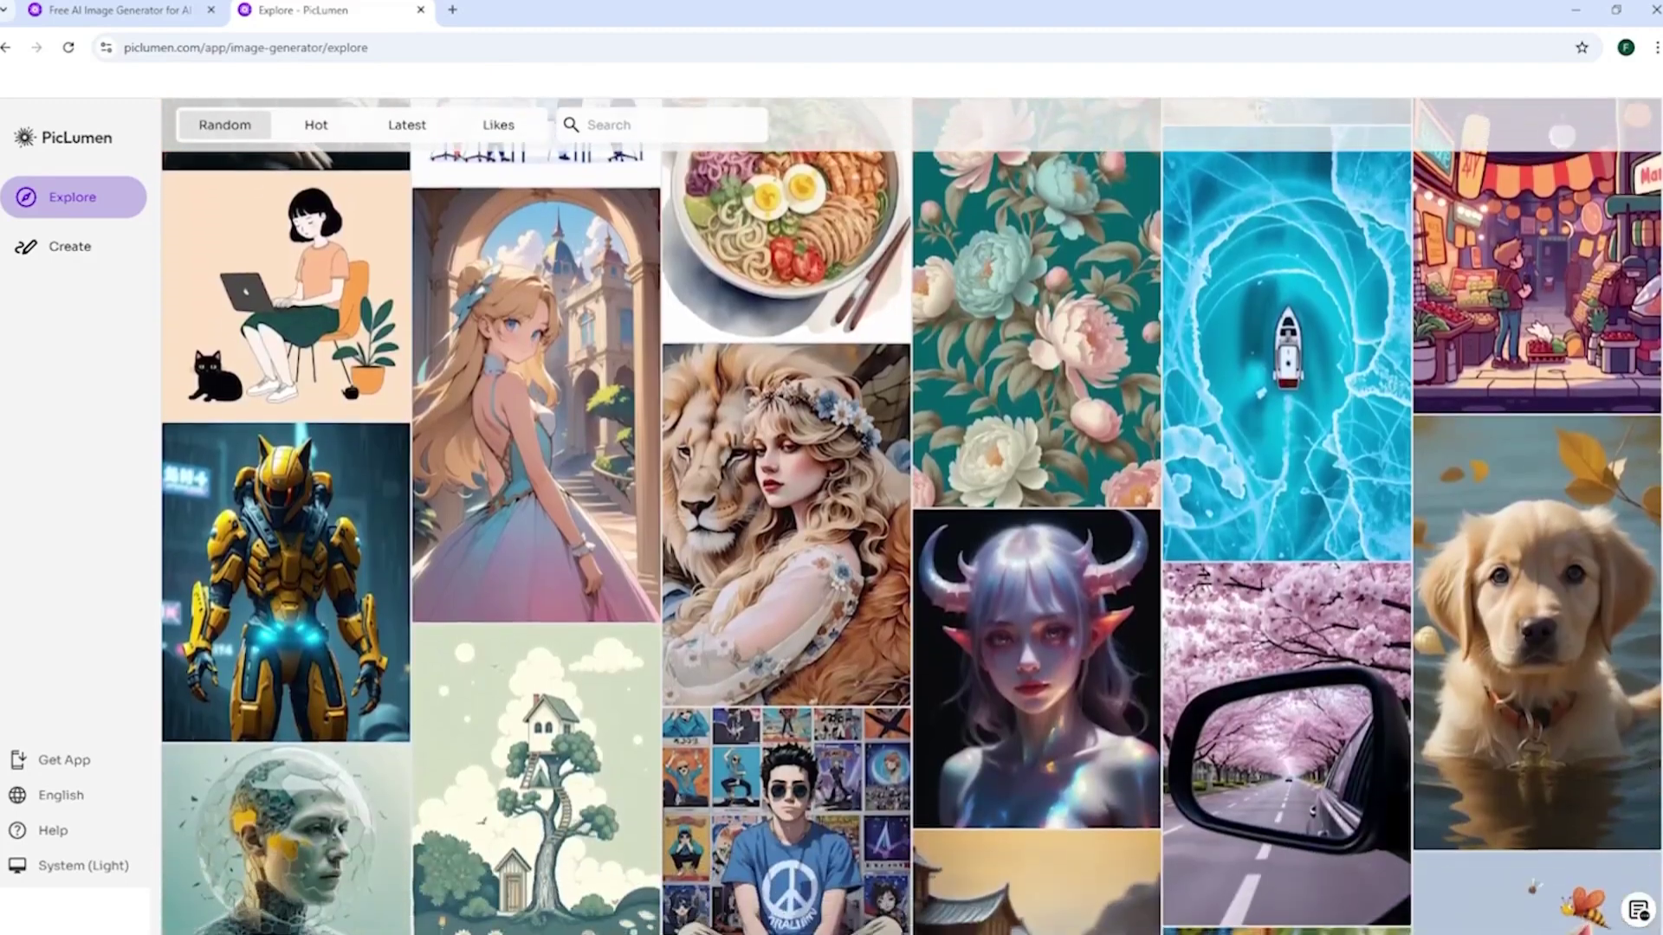
scroll(912, 517, "down", 3)
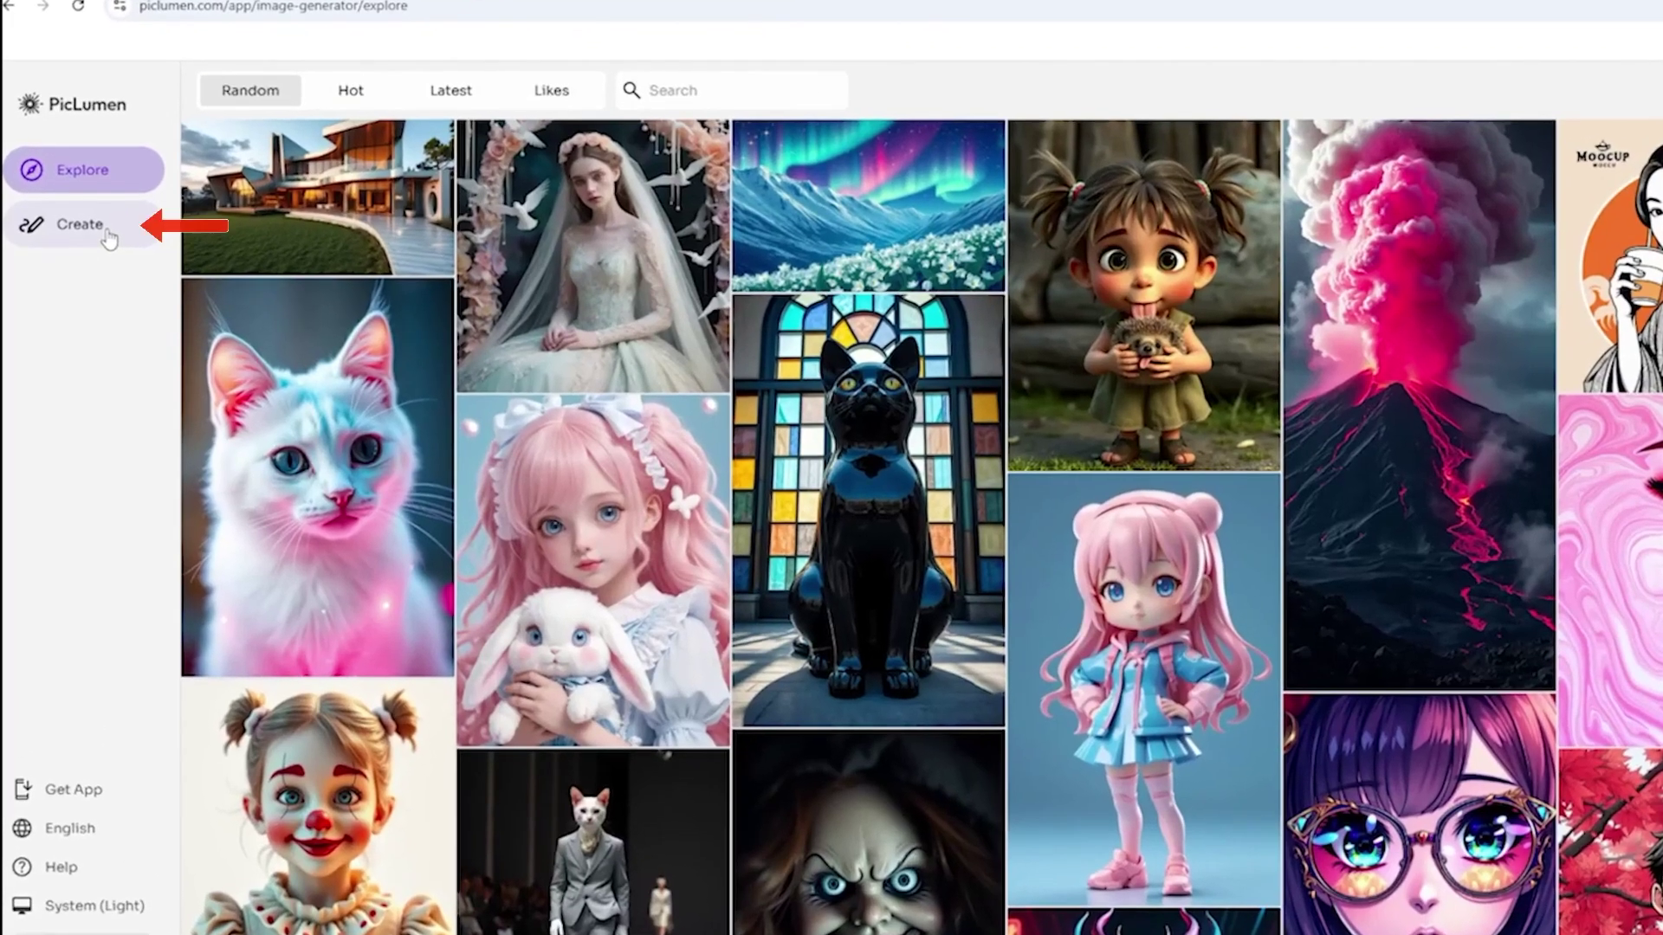
Switch to the Create page and select Pony Diffusion V6 as the generation model
left_click(108, 238)
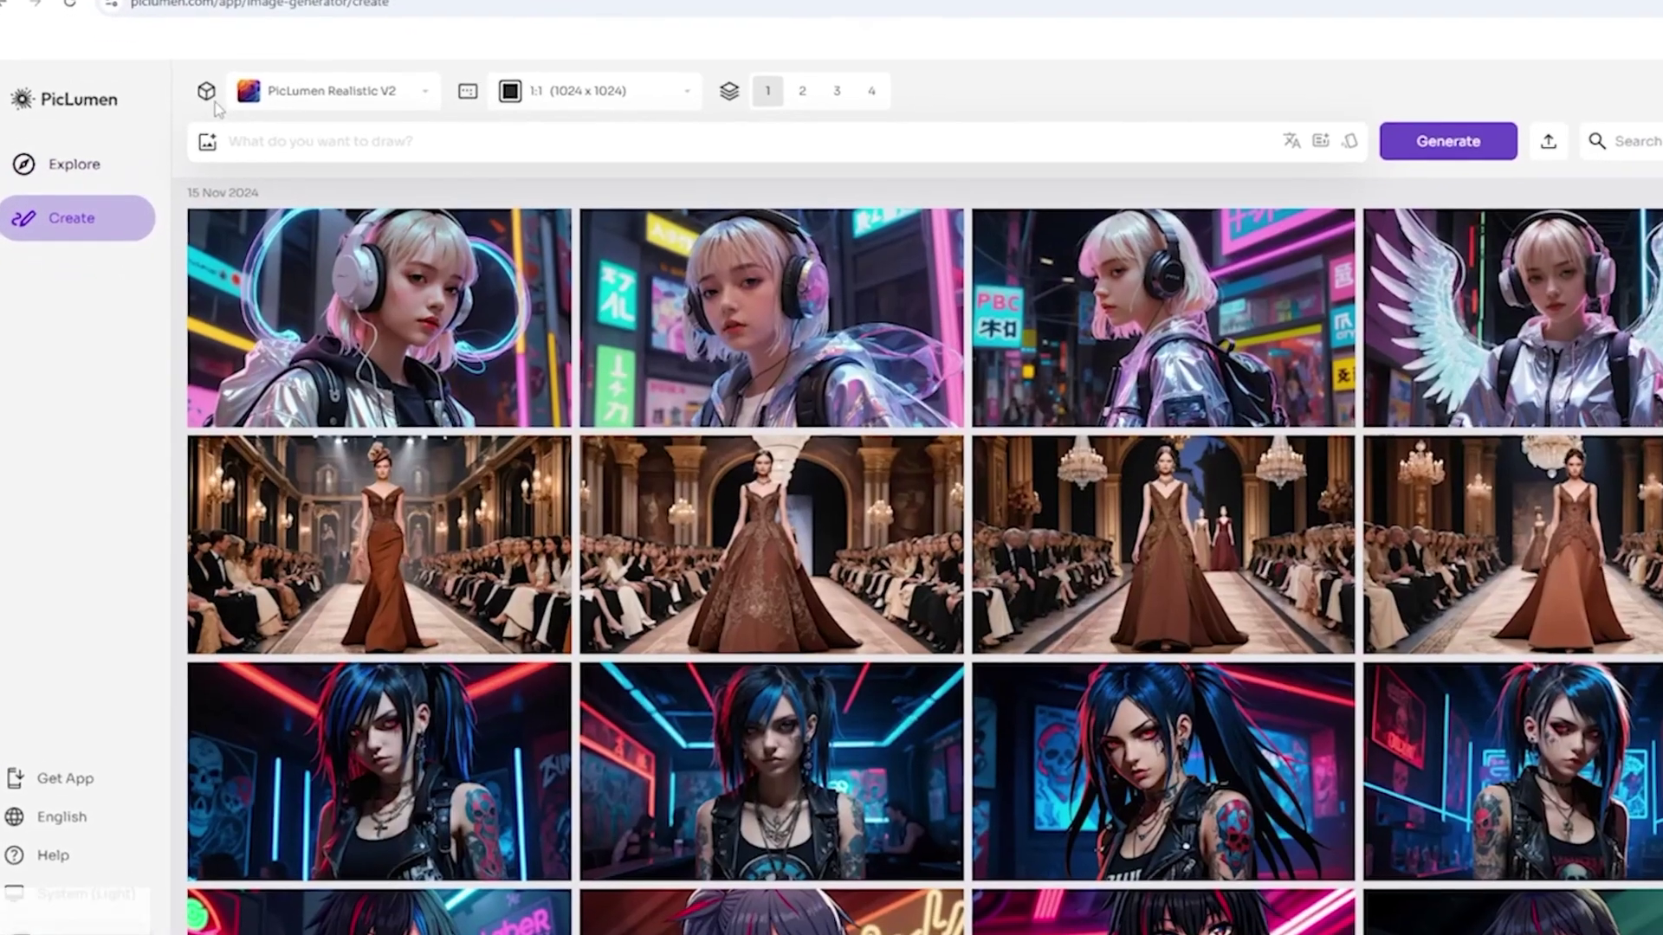
left_click(195, 124)
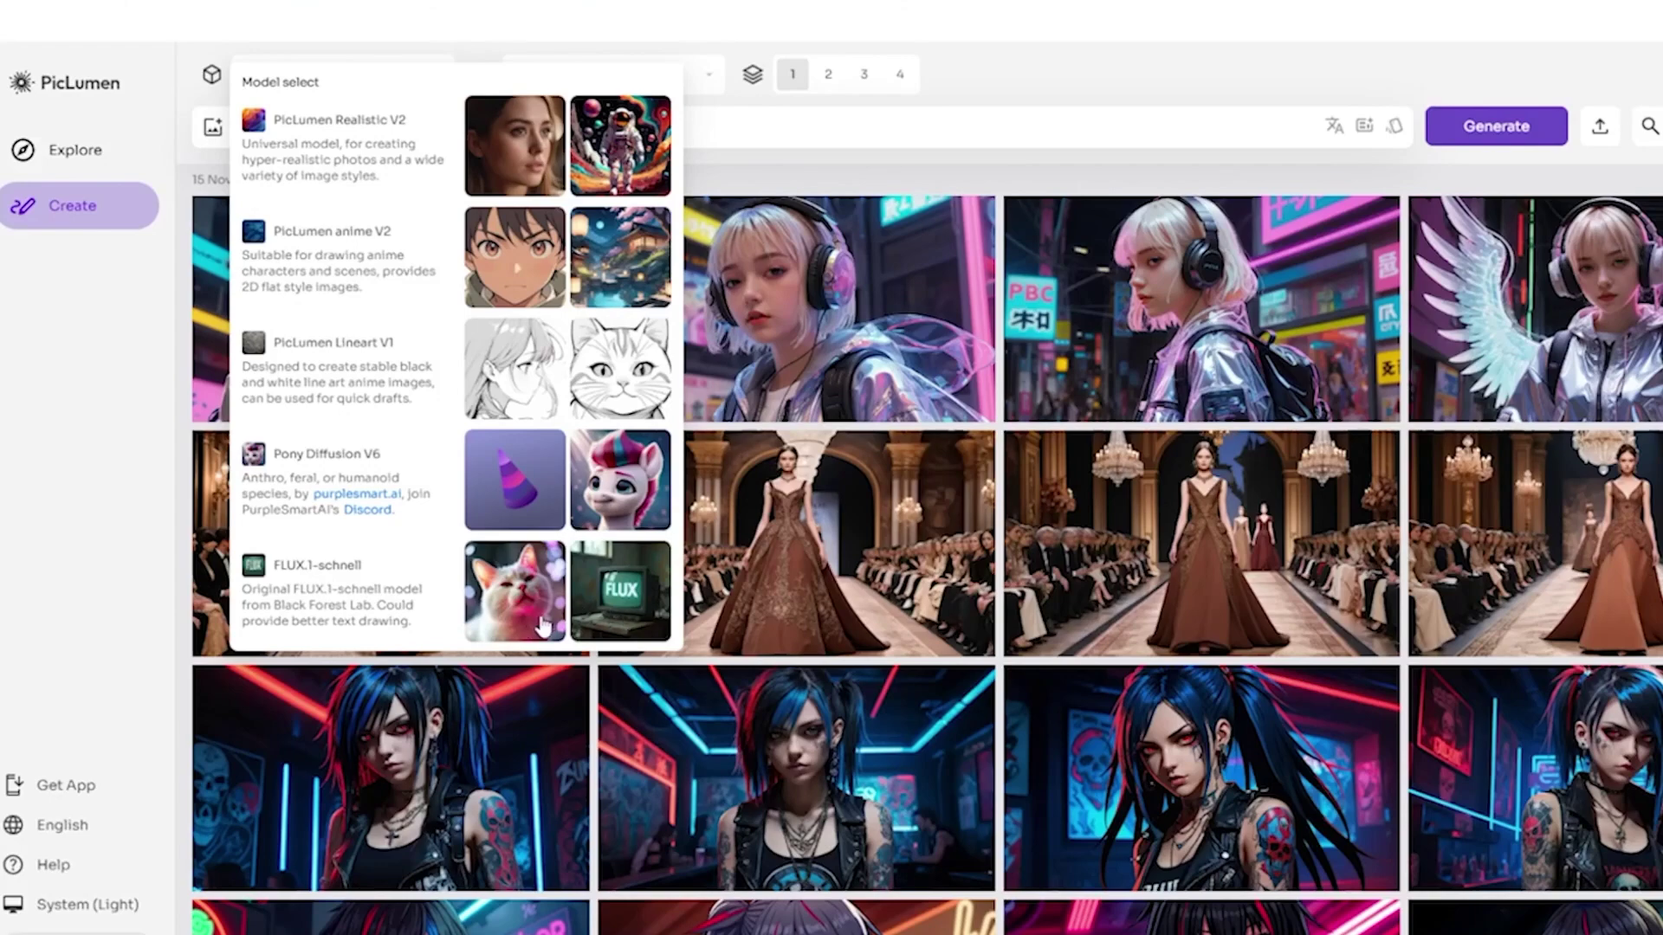
scroll(859, 531, "down", 5)
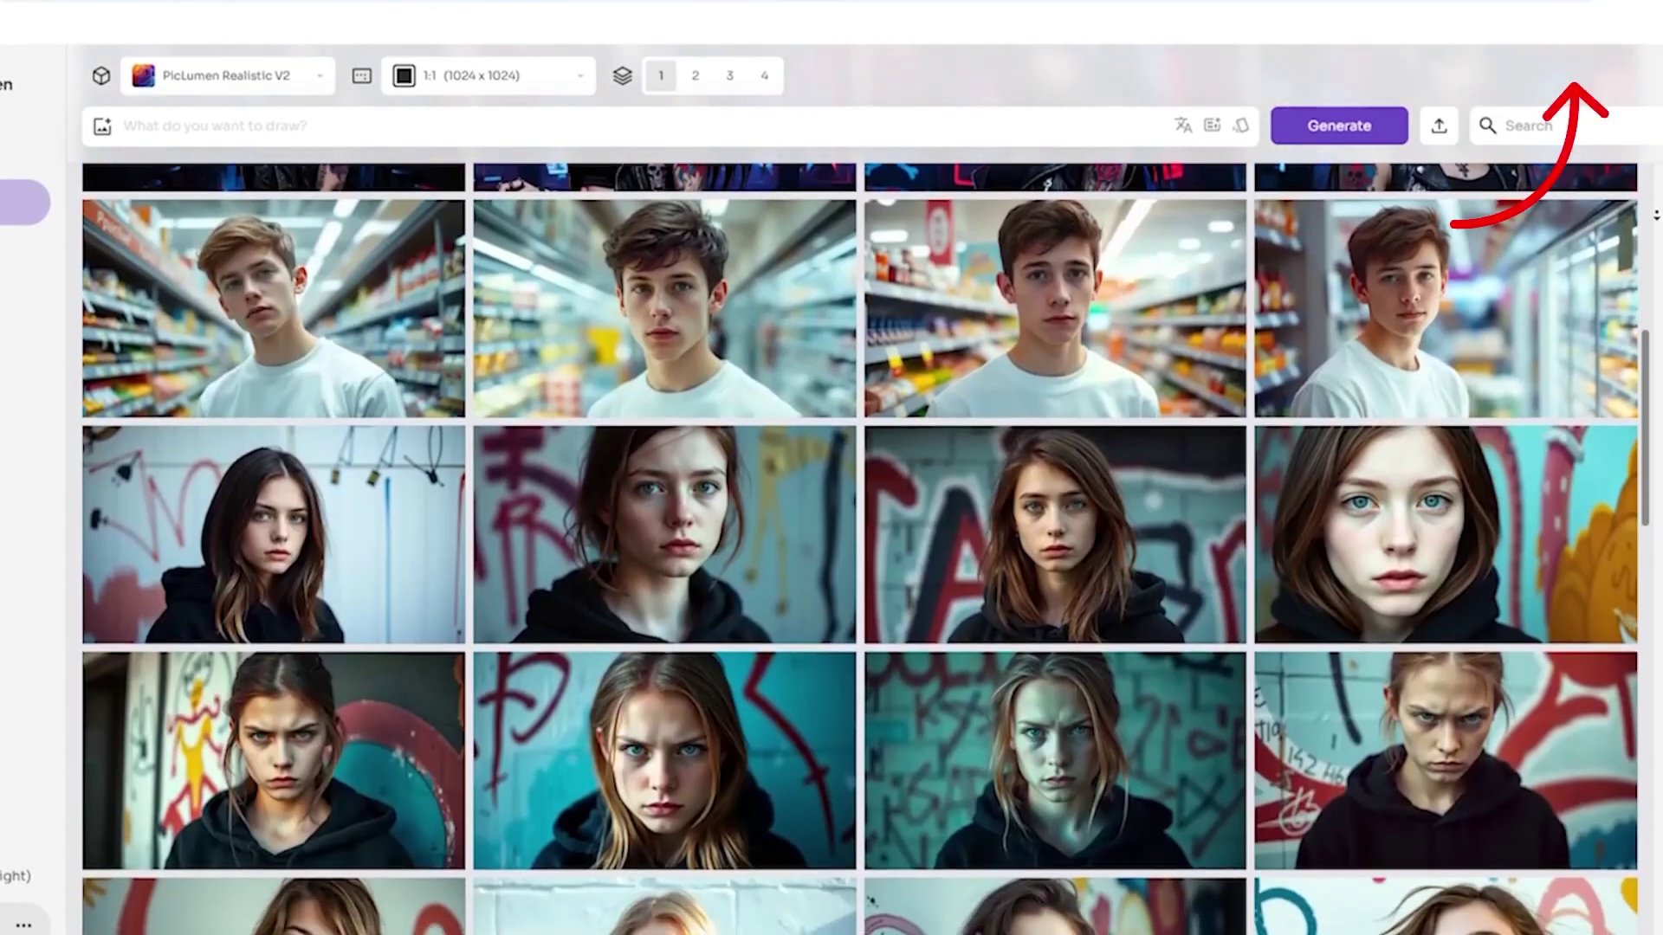
scroll(860, 530, "down", 10)
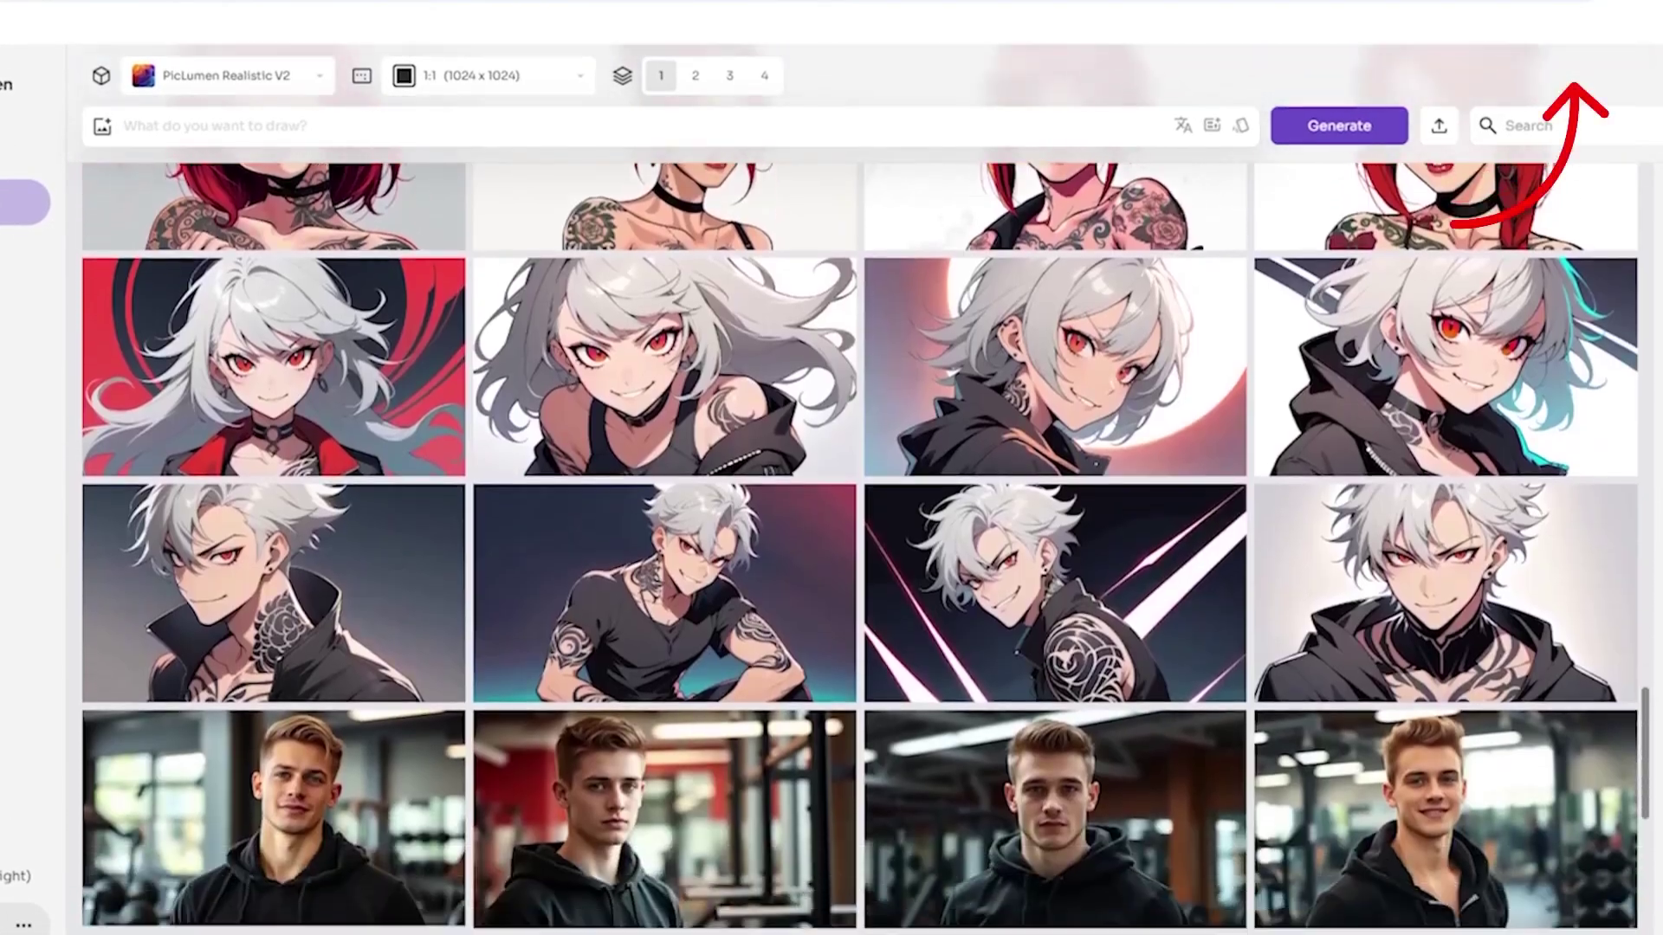
scroll(860, 531, "down", 5)
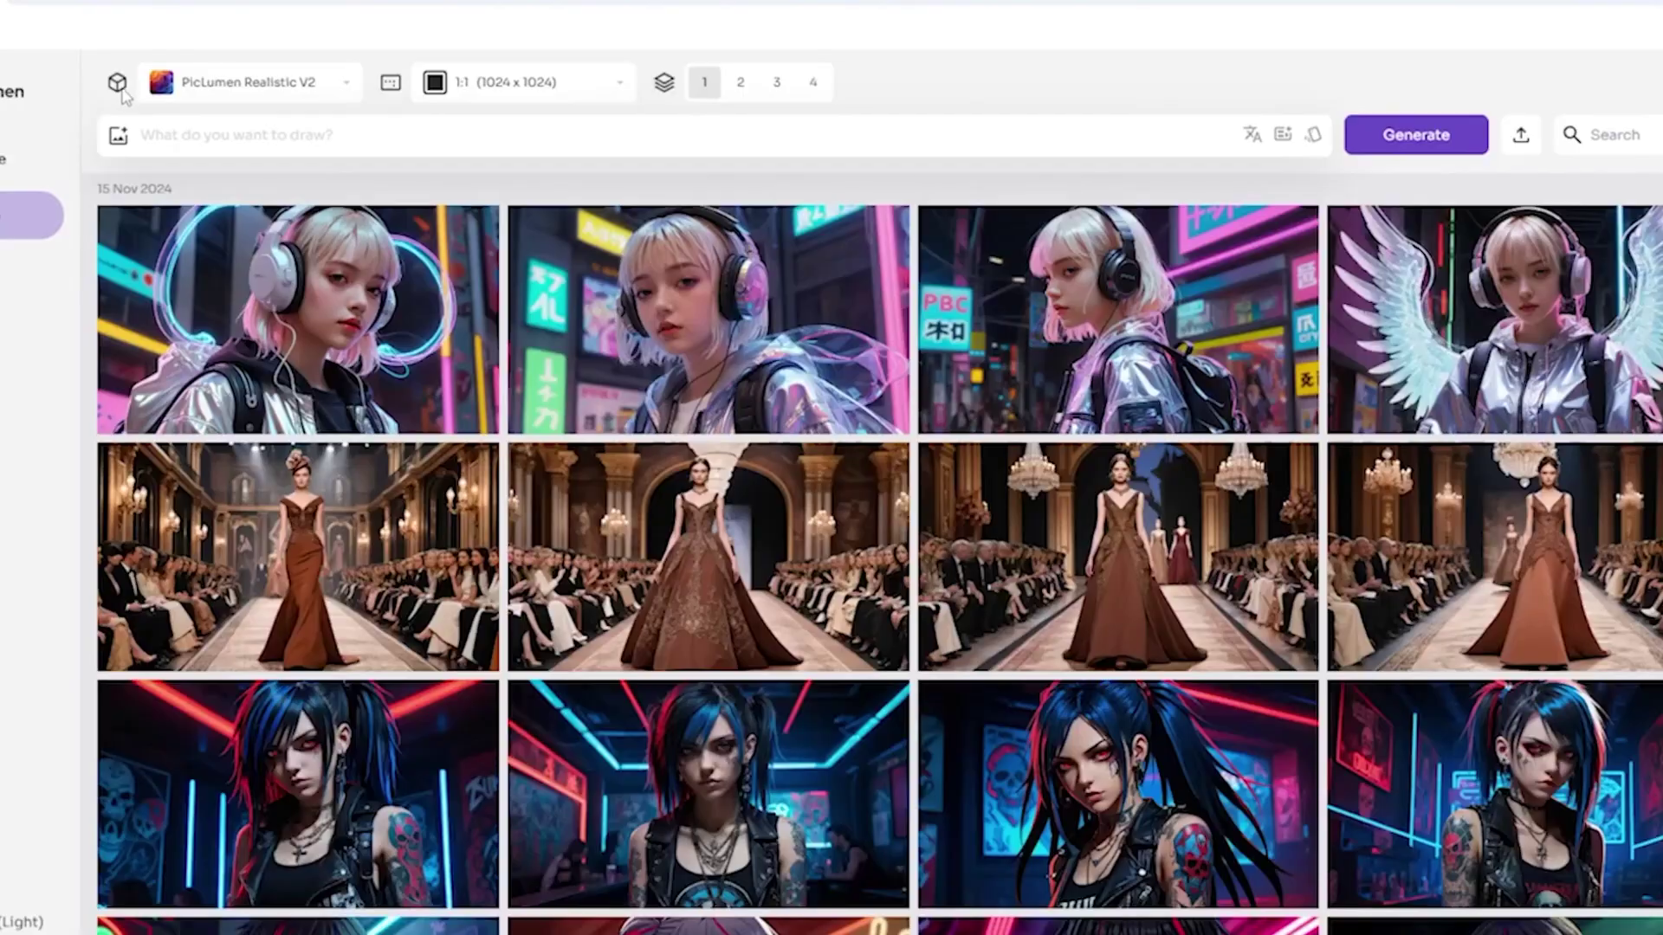
left_click(108, 85)
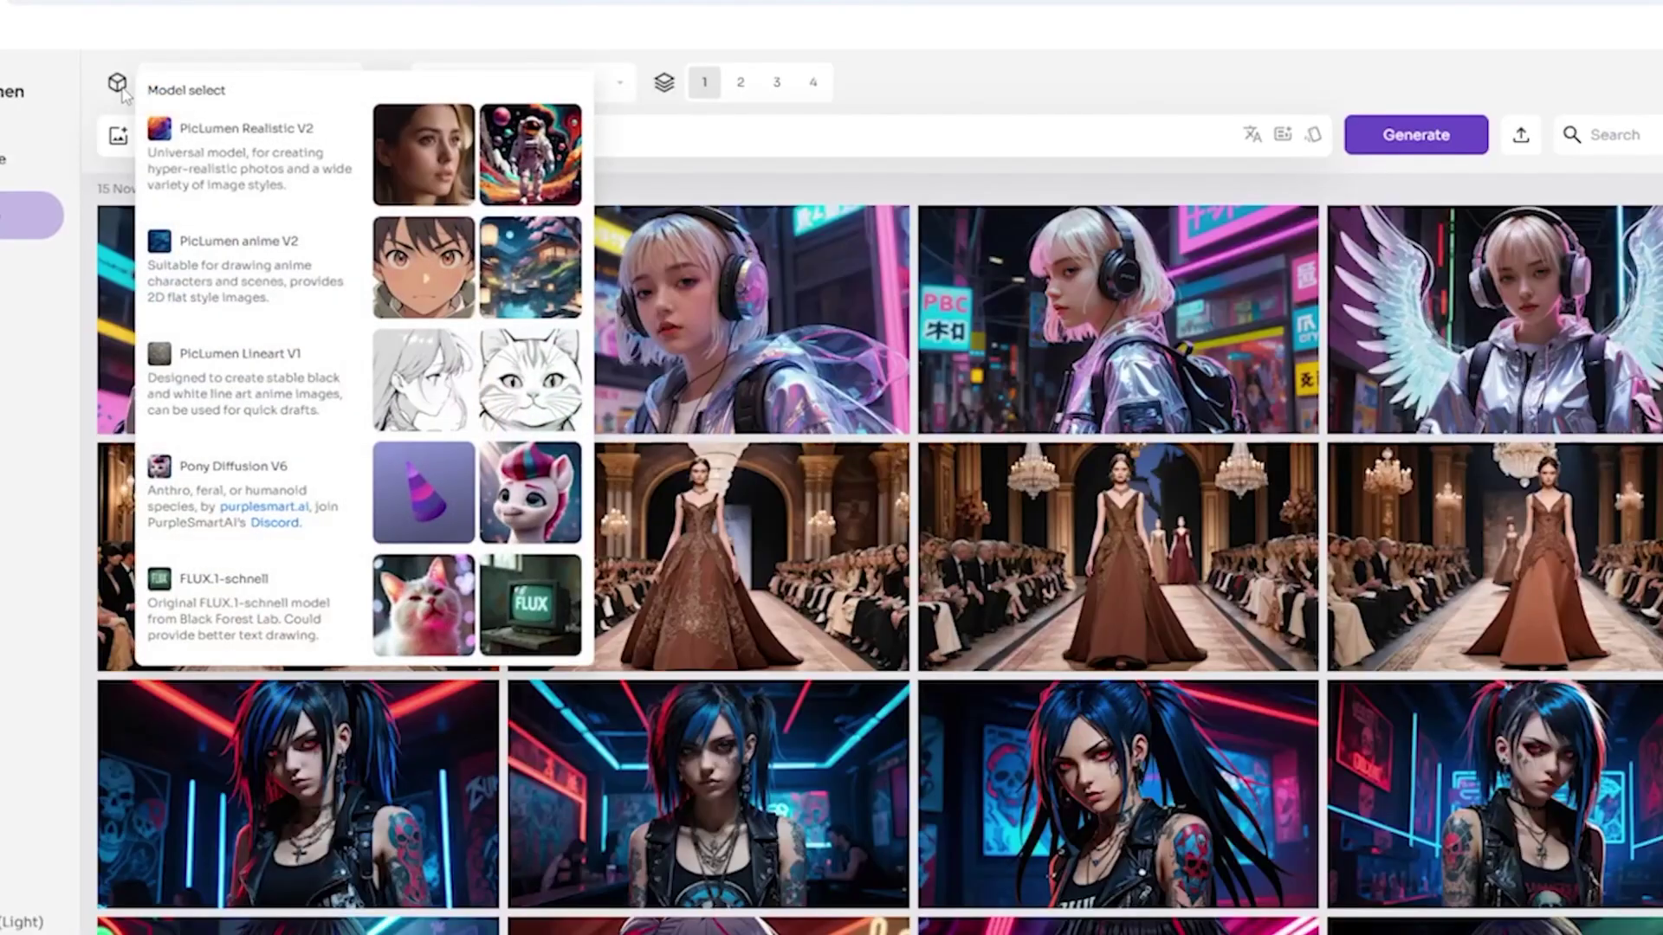
left_click(253, 476)
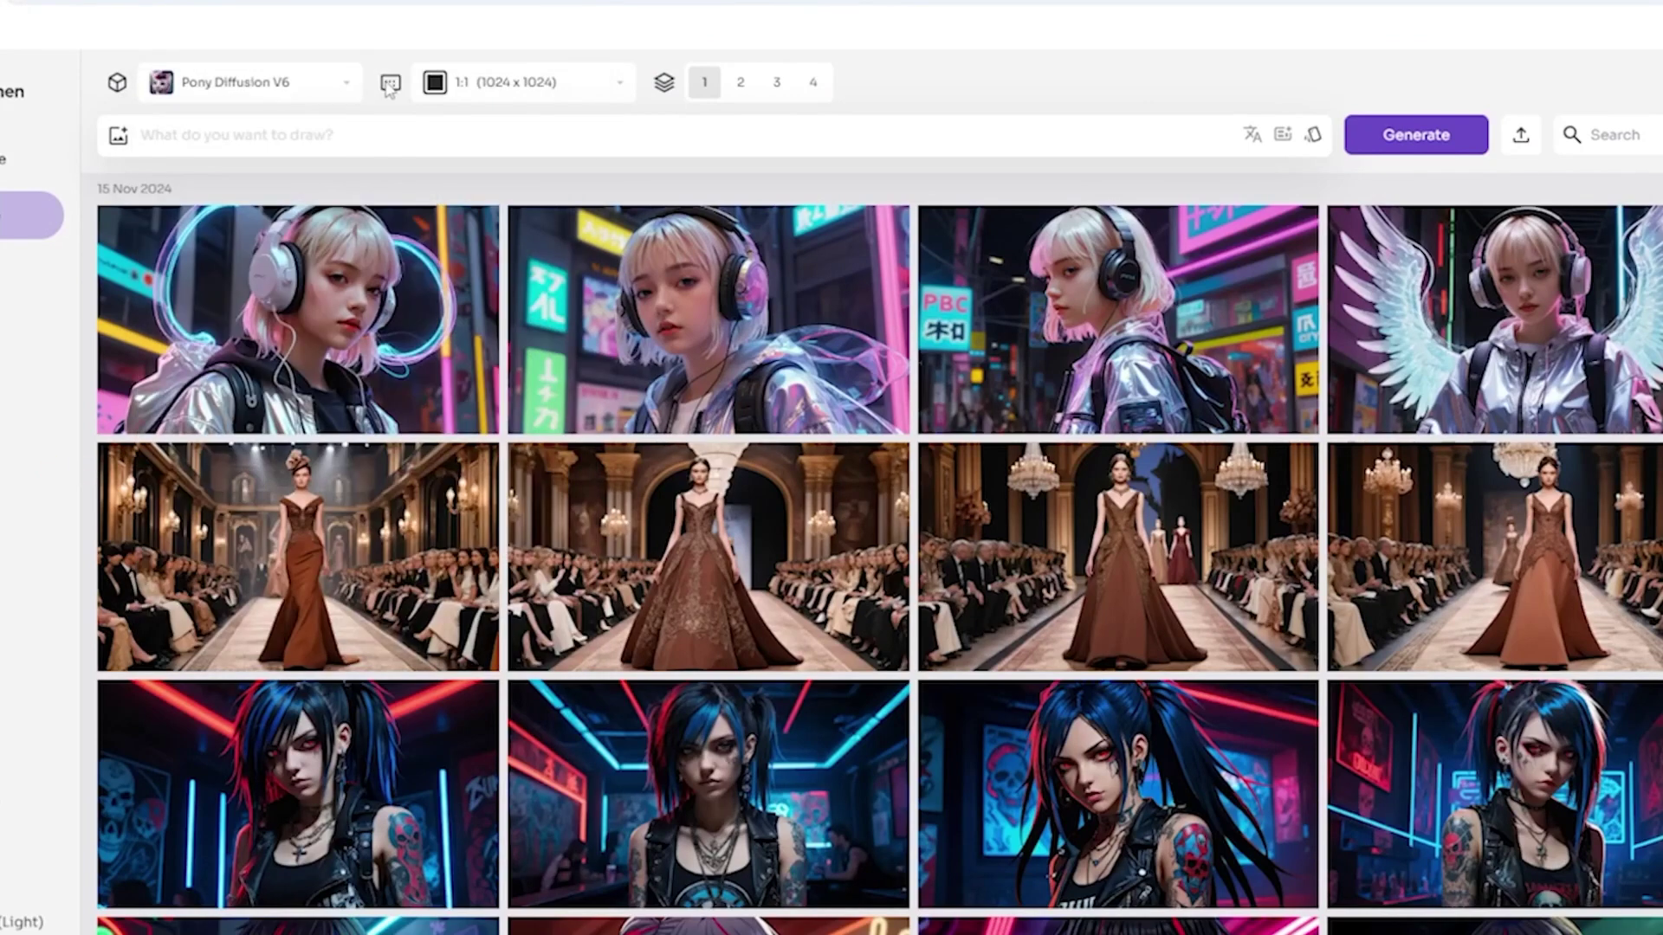
Set the aspect ratio to 16:9 (1344x768) and the batch count to 4 images
left_click(511, 95)
left_click(511, 171)
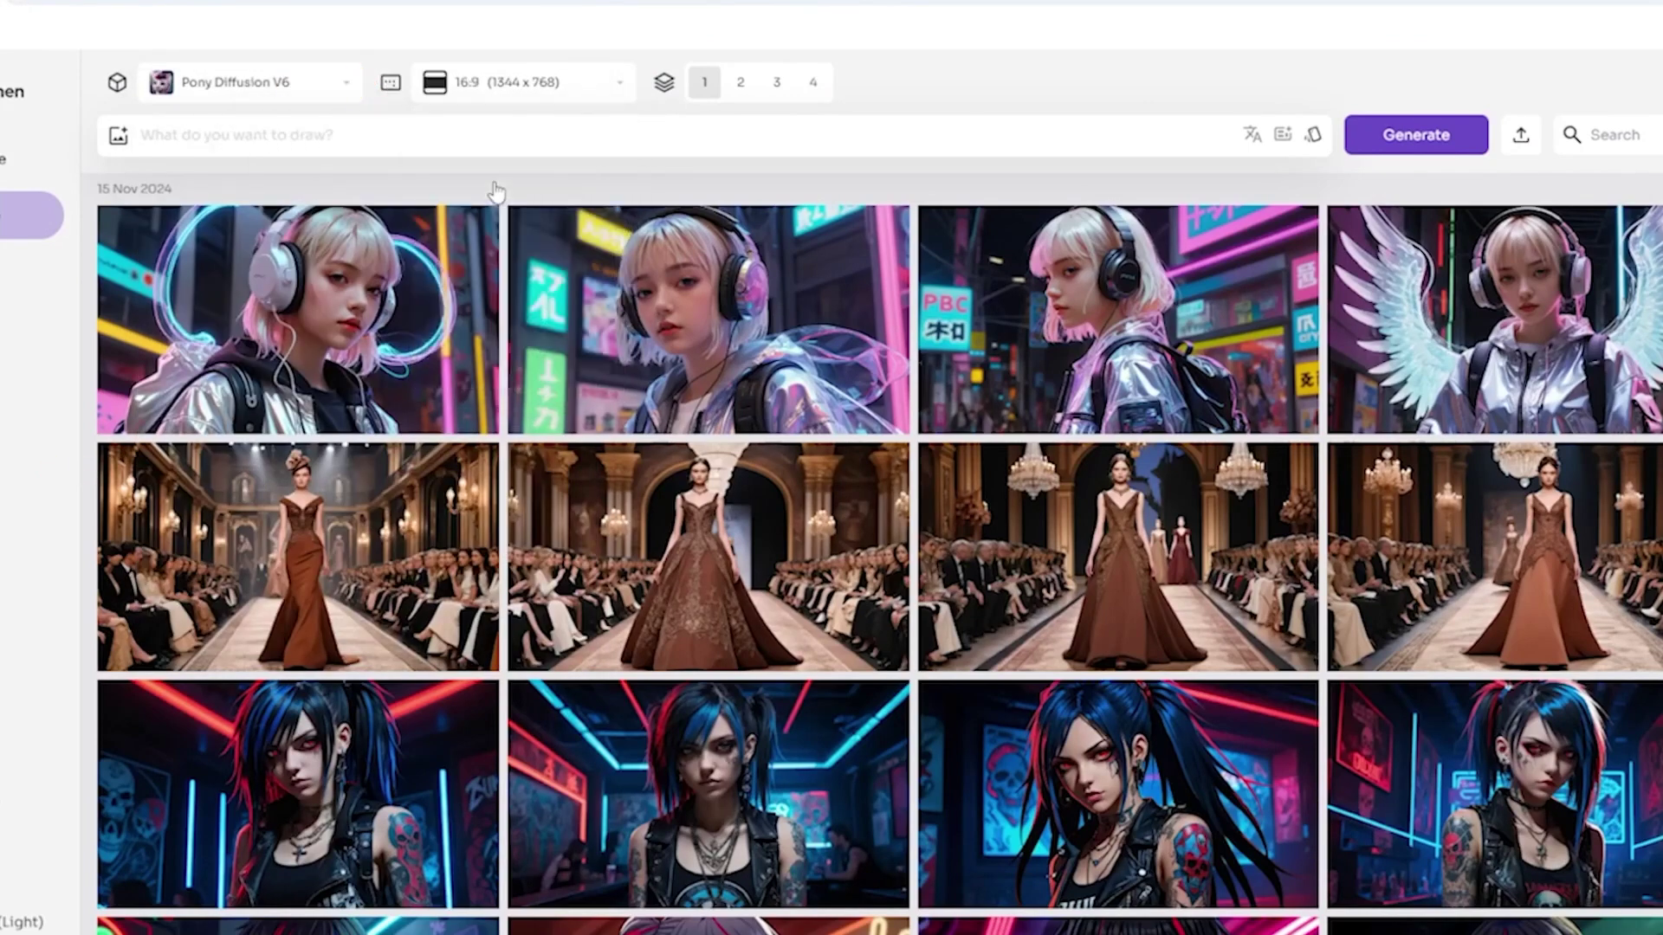
left_click(777, 90)
left_click(812, 87)
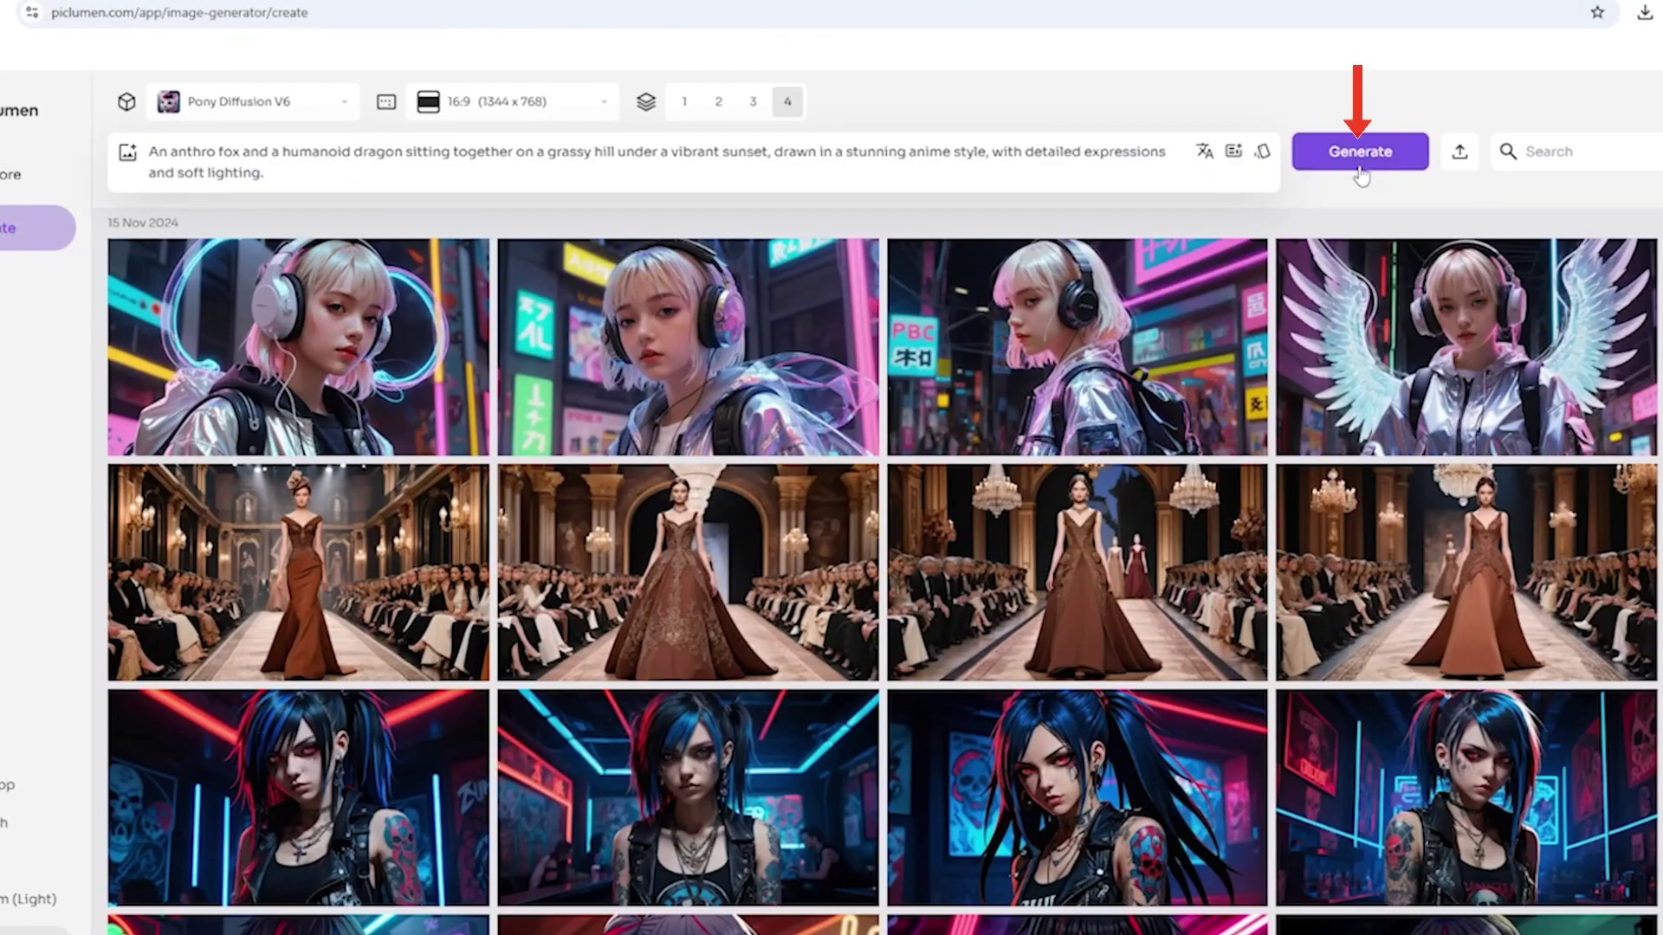
Generate the fox-and-dragon batch and wait for the new images in the gallery
left_click(1360, 154)
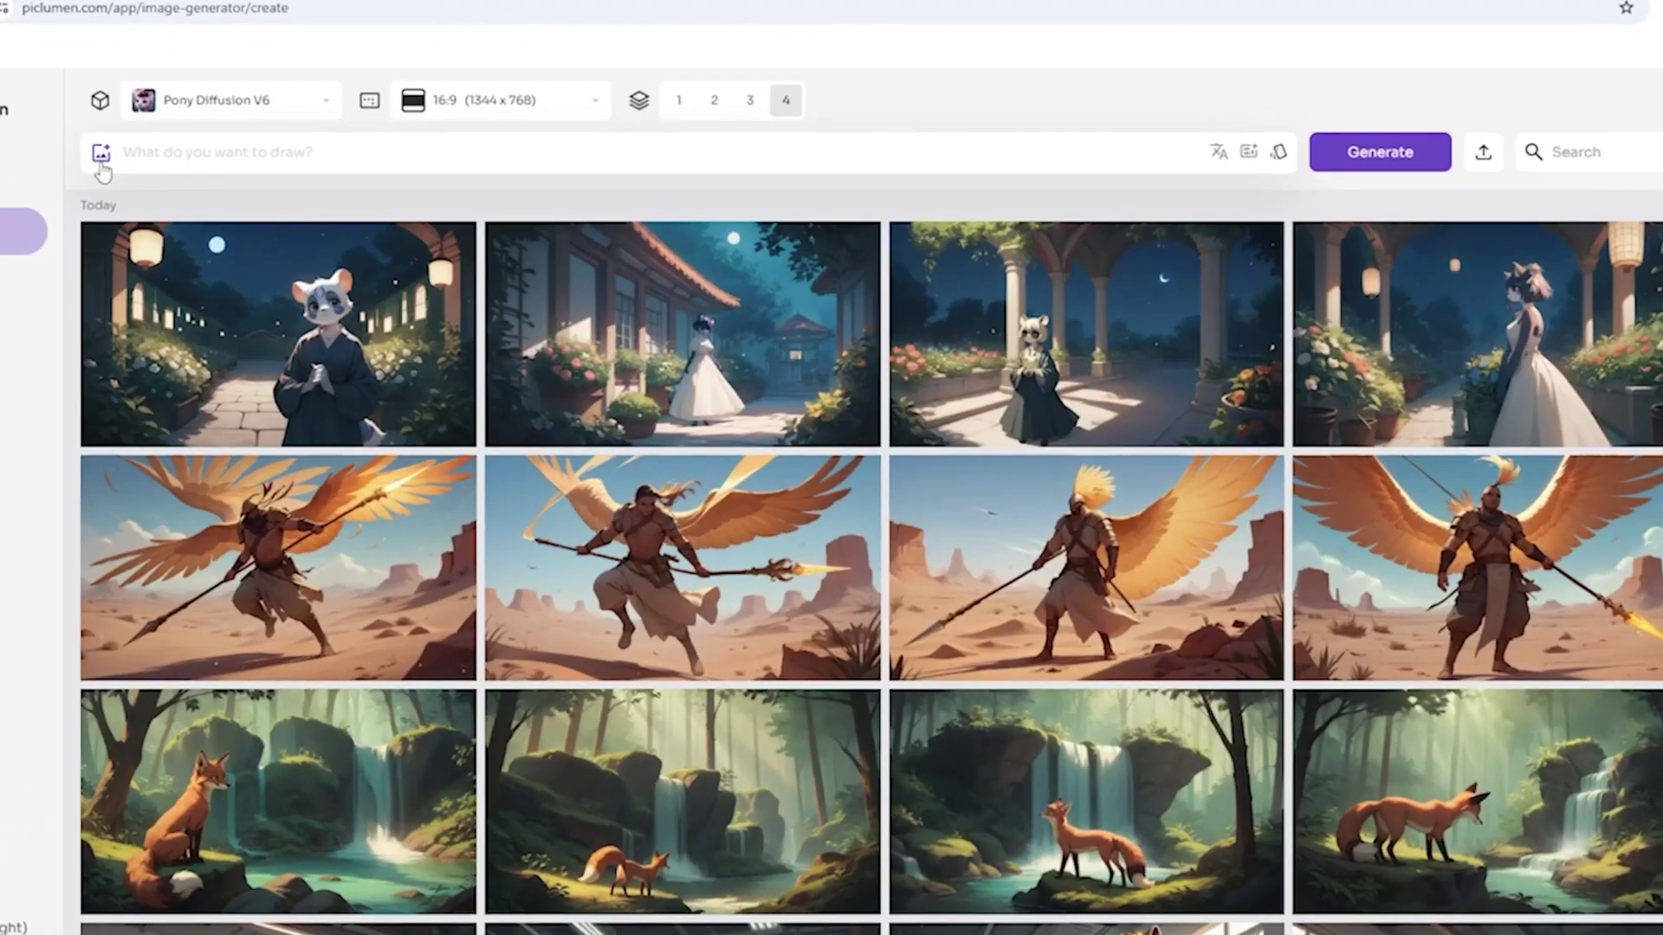
Upload the cloaked horse picture as a Content Ref image reference at strength 0.5
left_click(167, 171)
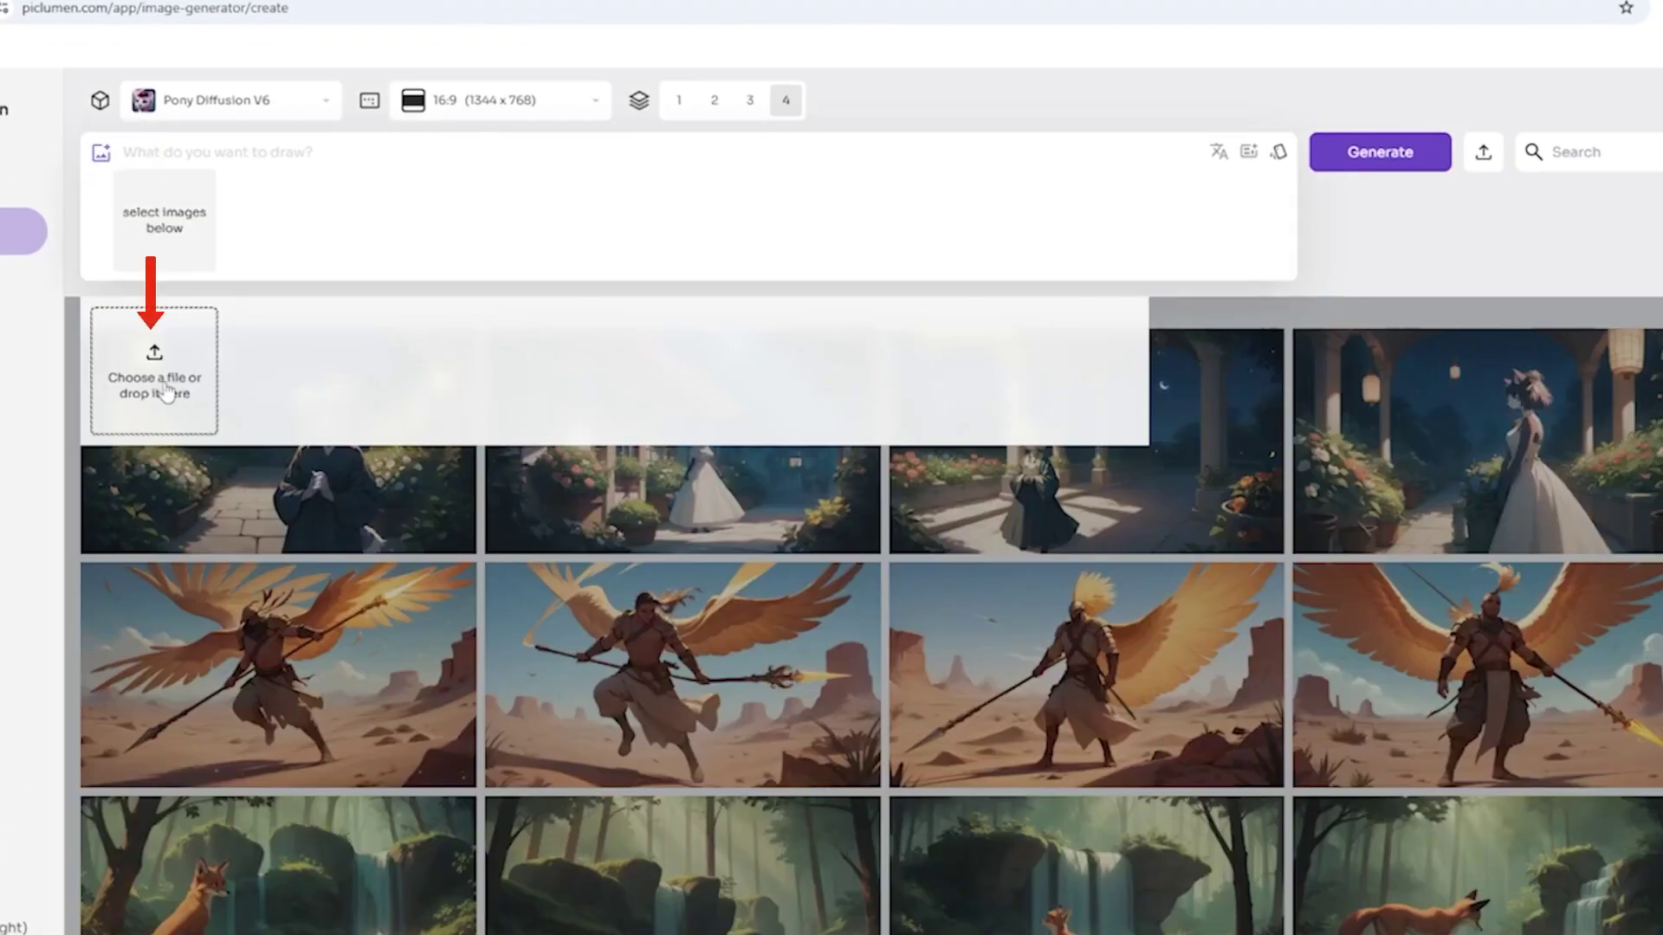
left_click(161, 391)
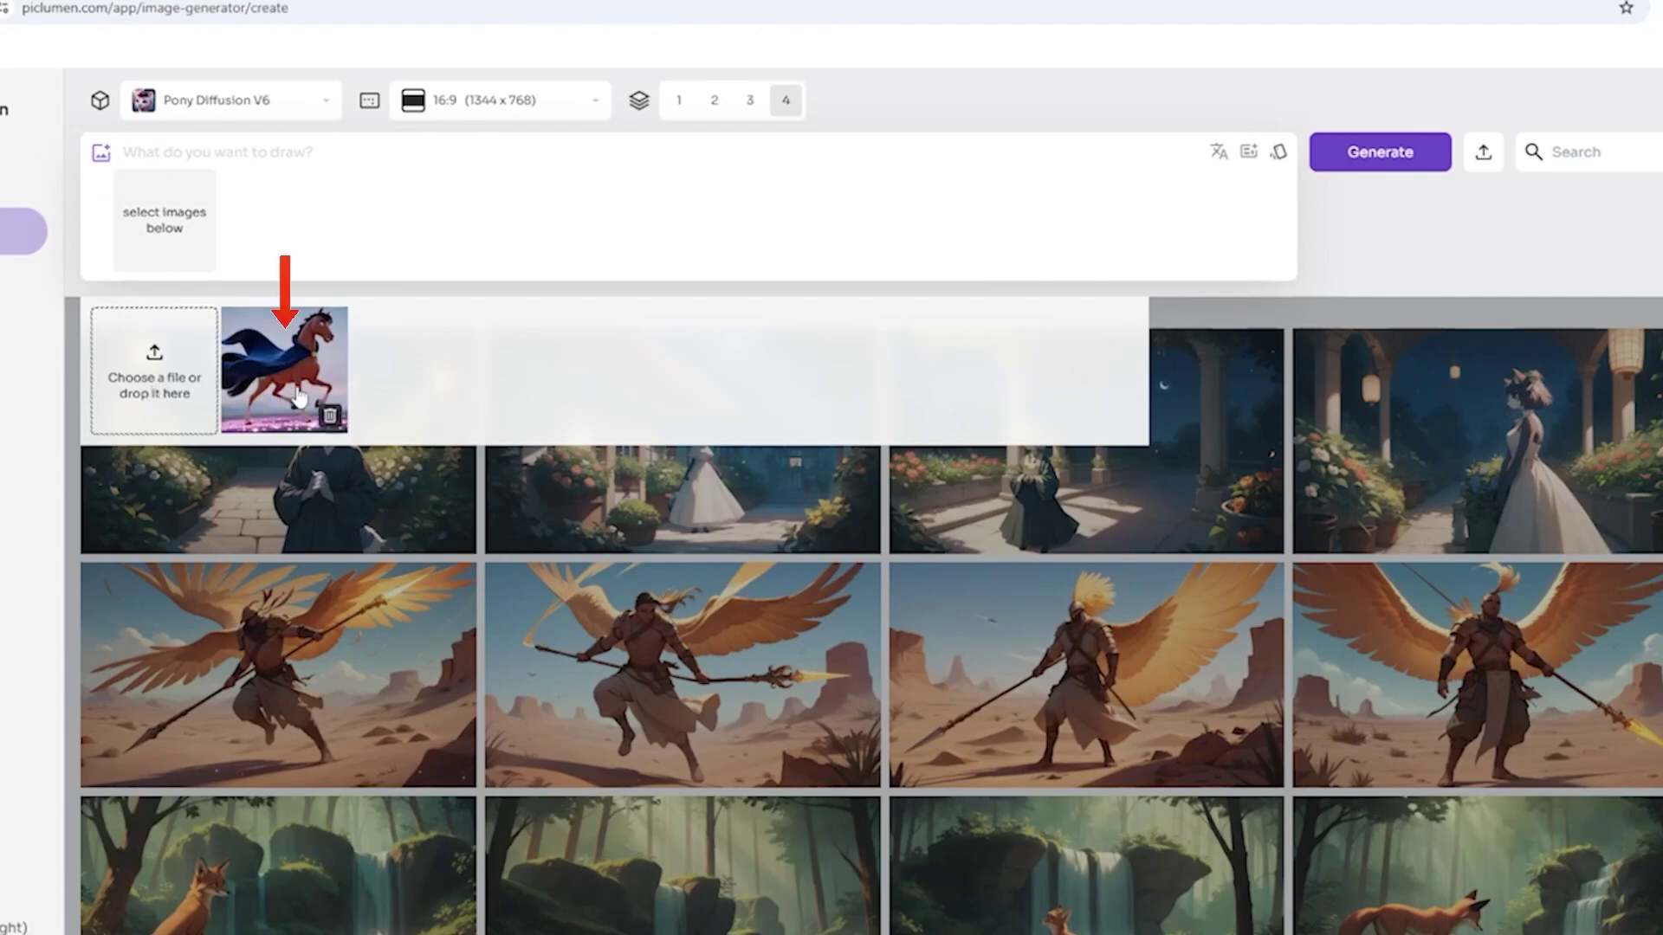
left_click(297, 396)
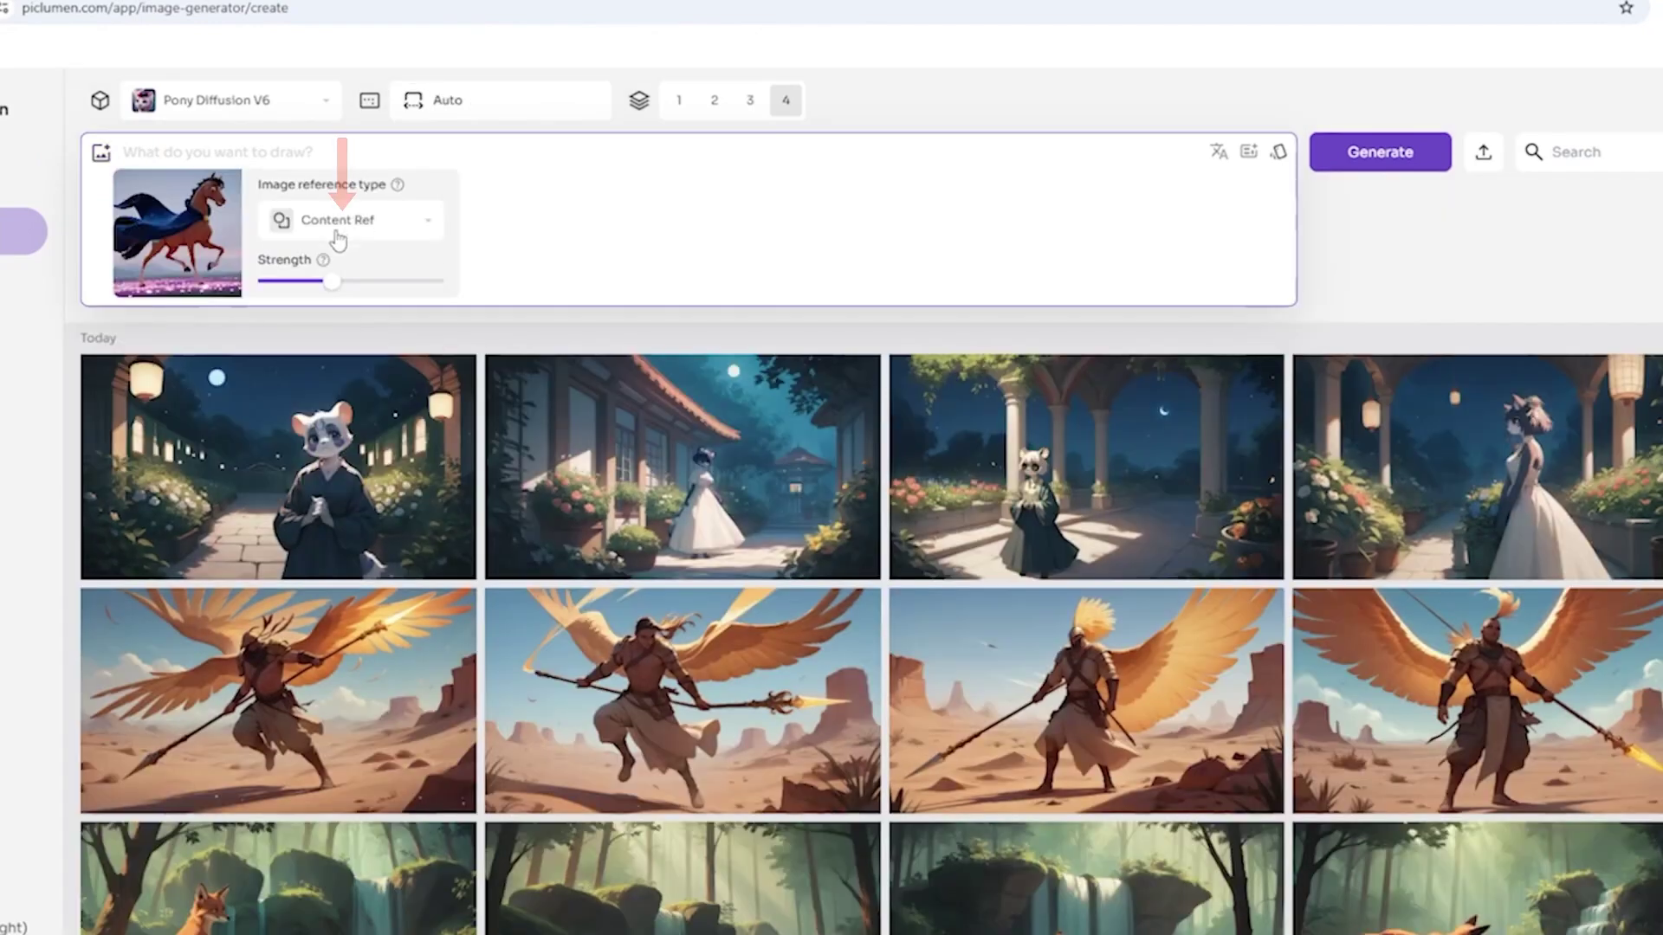
left_click(339, 222)
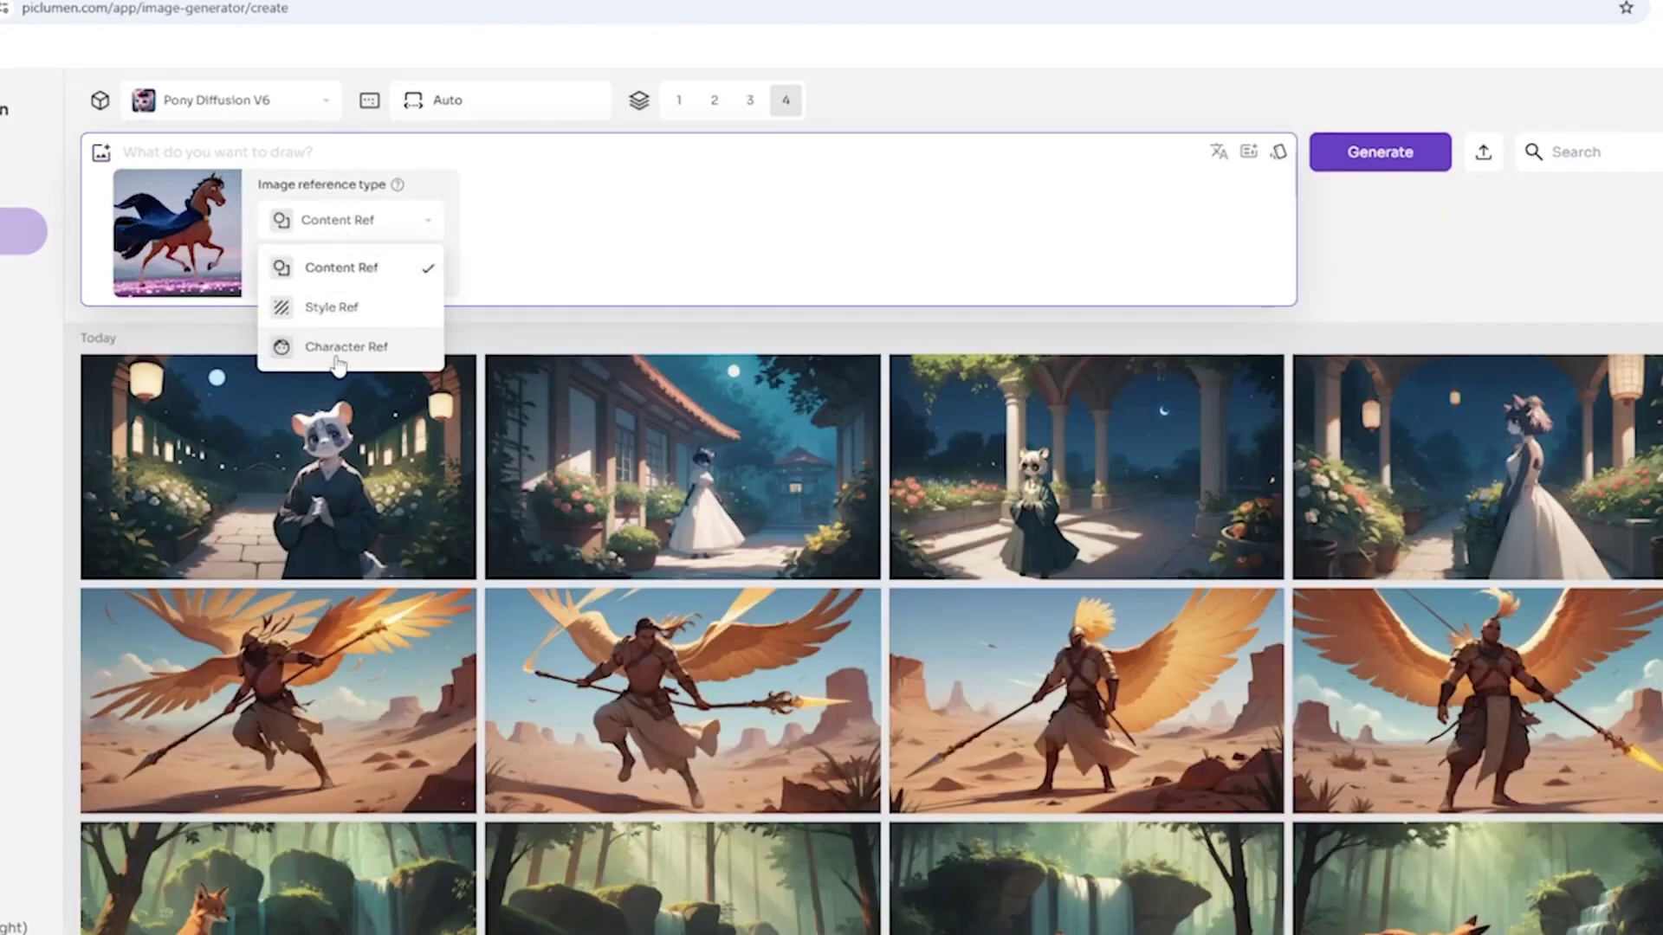
left_click(340, 286)
mouse_move(342, 286)
left_mouse_down()
mouse_move(312, 285)
mouse_move(337, 287)
left_mouse_up()
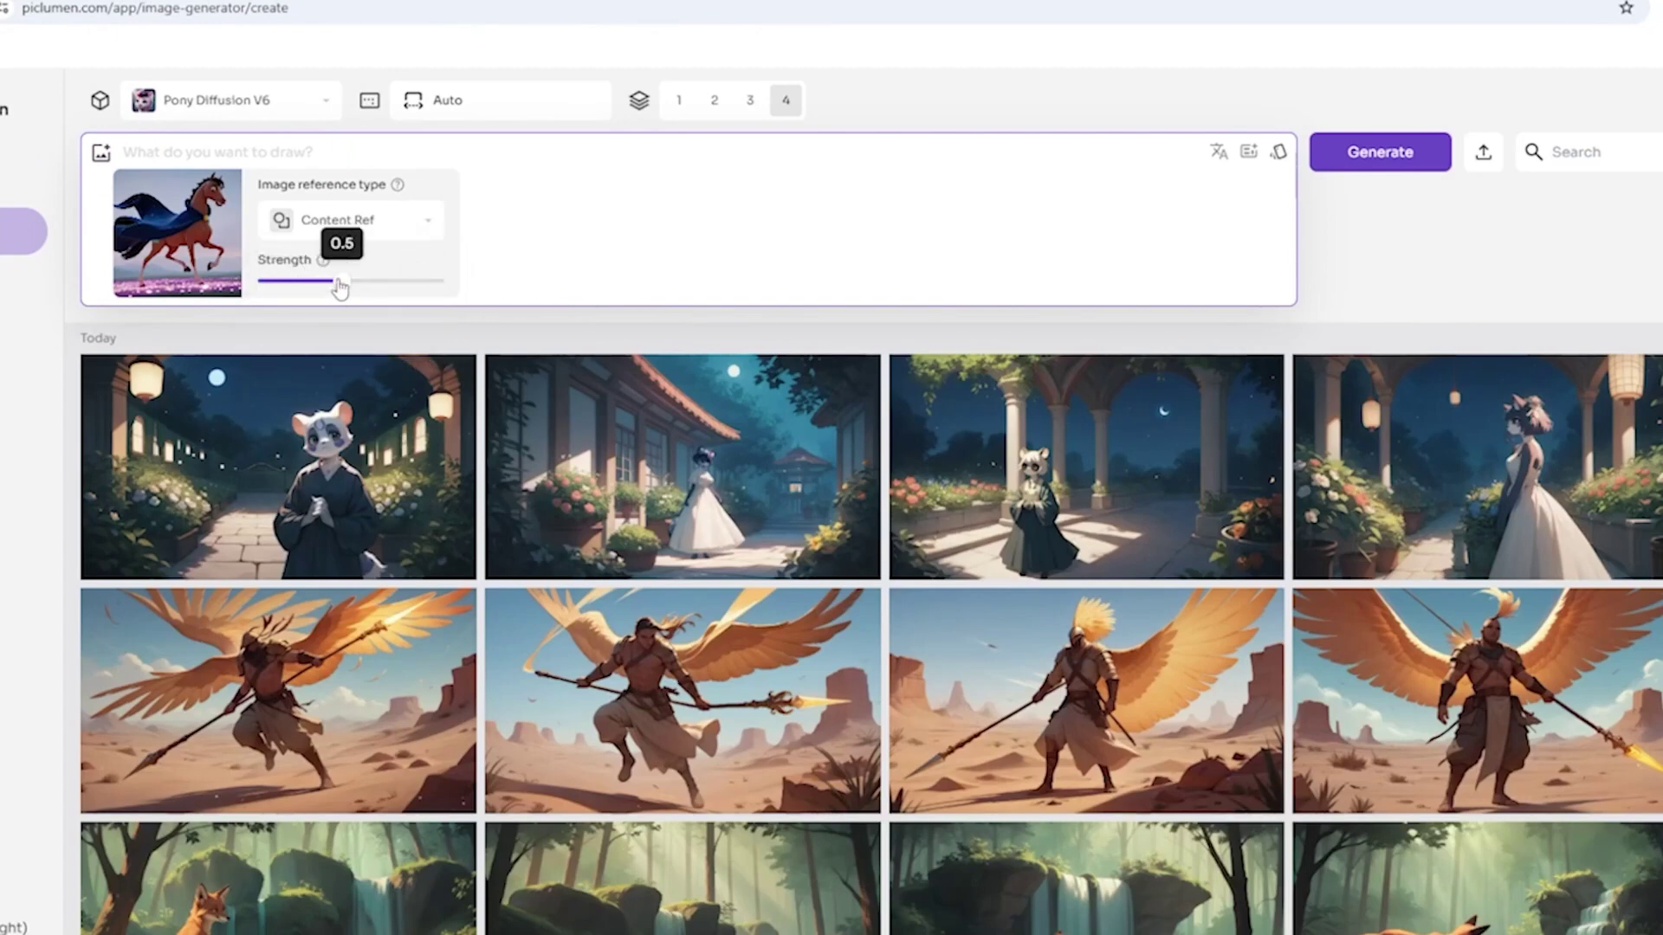
Paste the majestic anthro wolf prompt and generate images with the reference
left_click(683, 180)
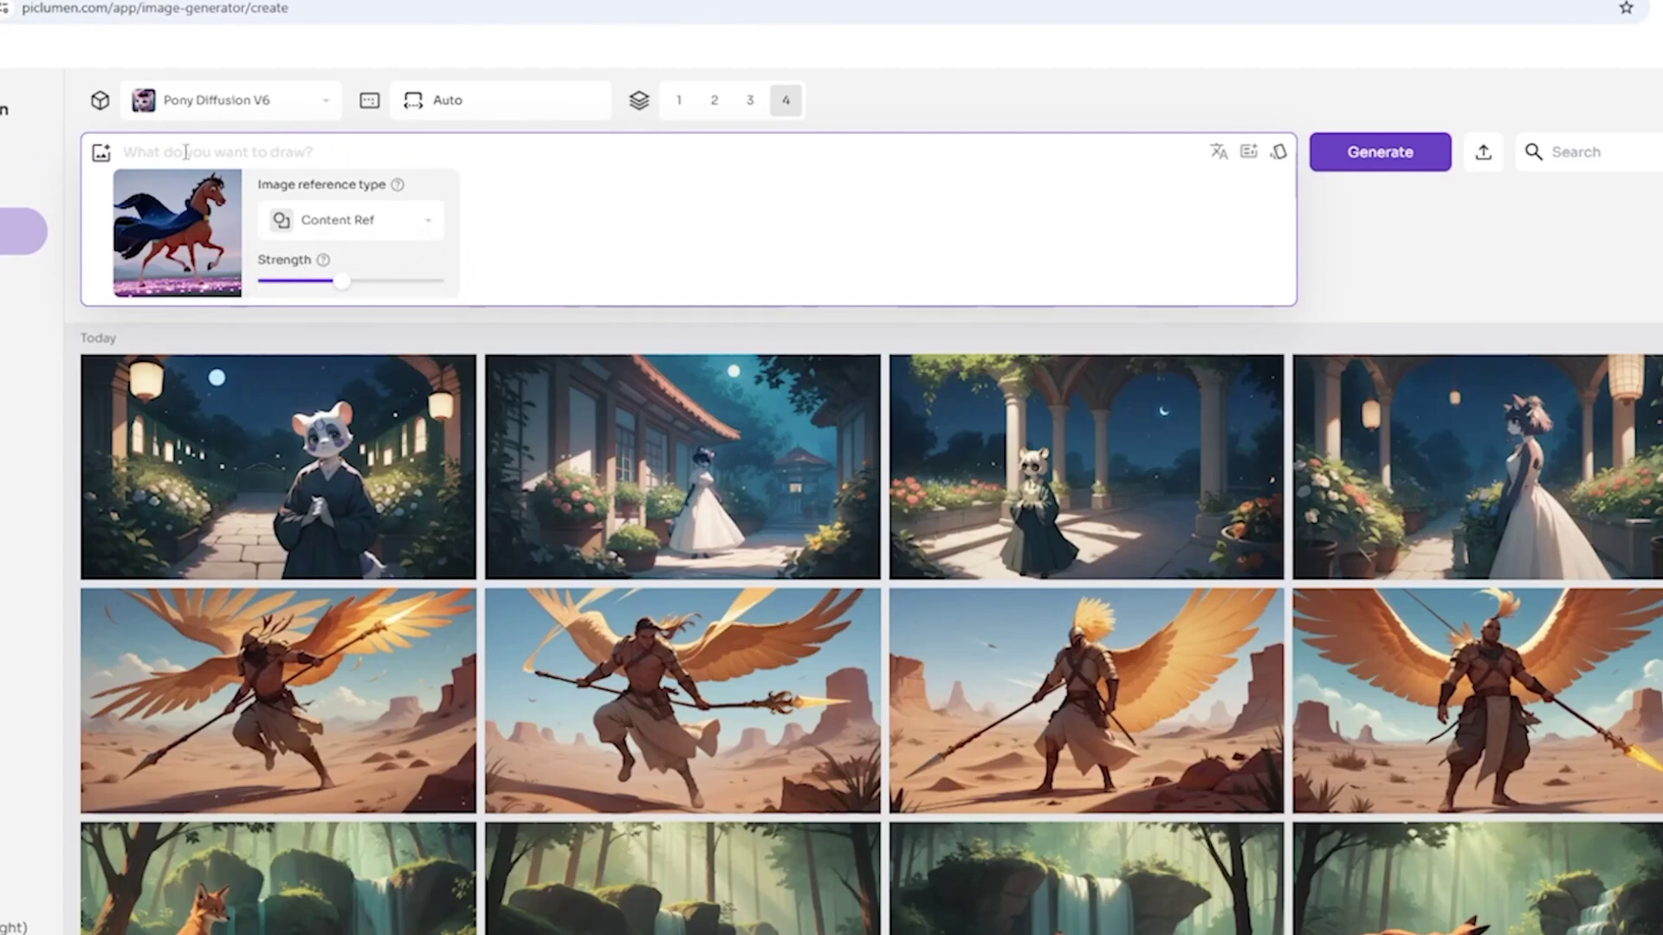
type("A majestic anthro wolf in a moonlit forest, dressed in a royal cloak, standing beside a glowing stream.")
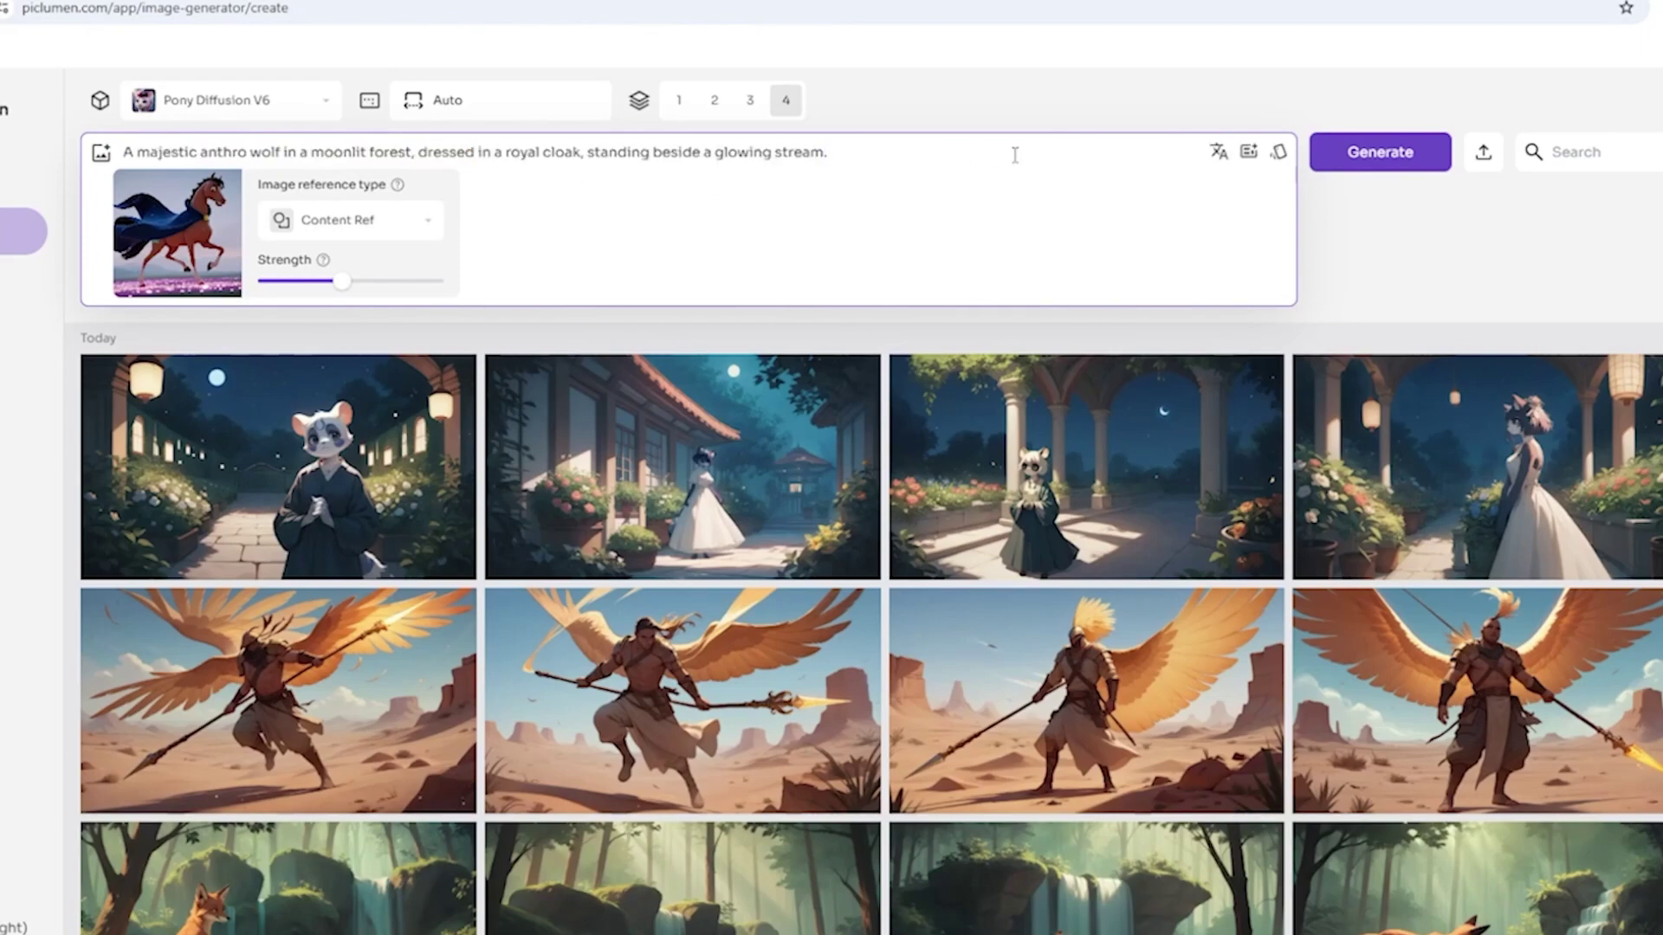
left_click(1377, 164)
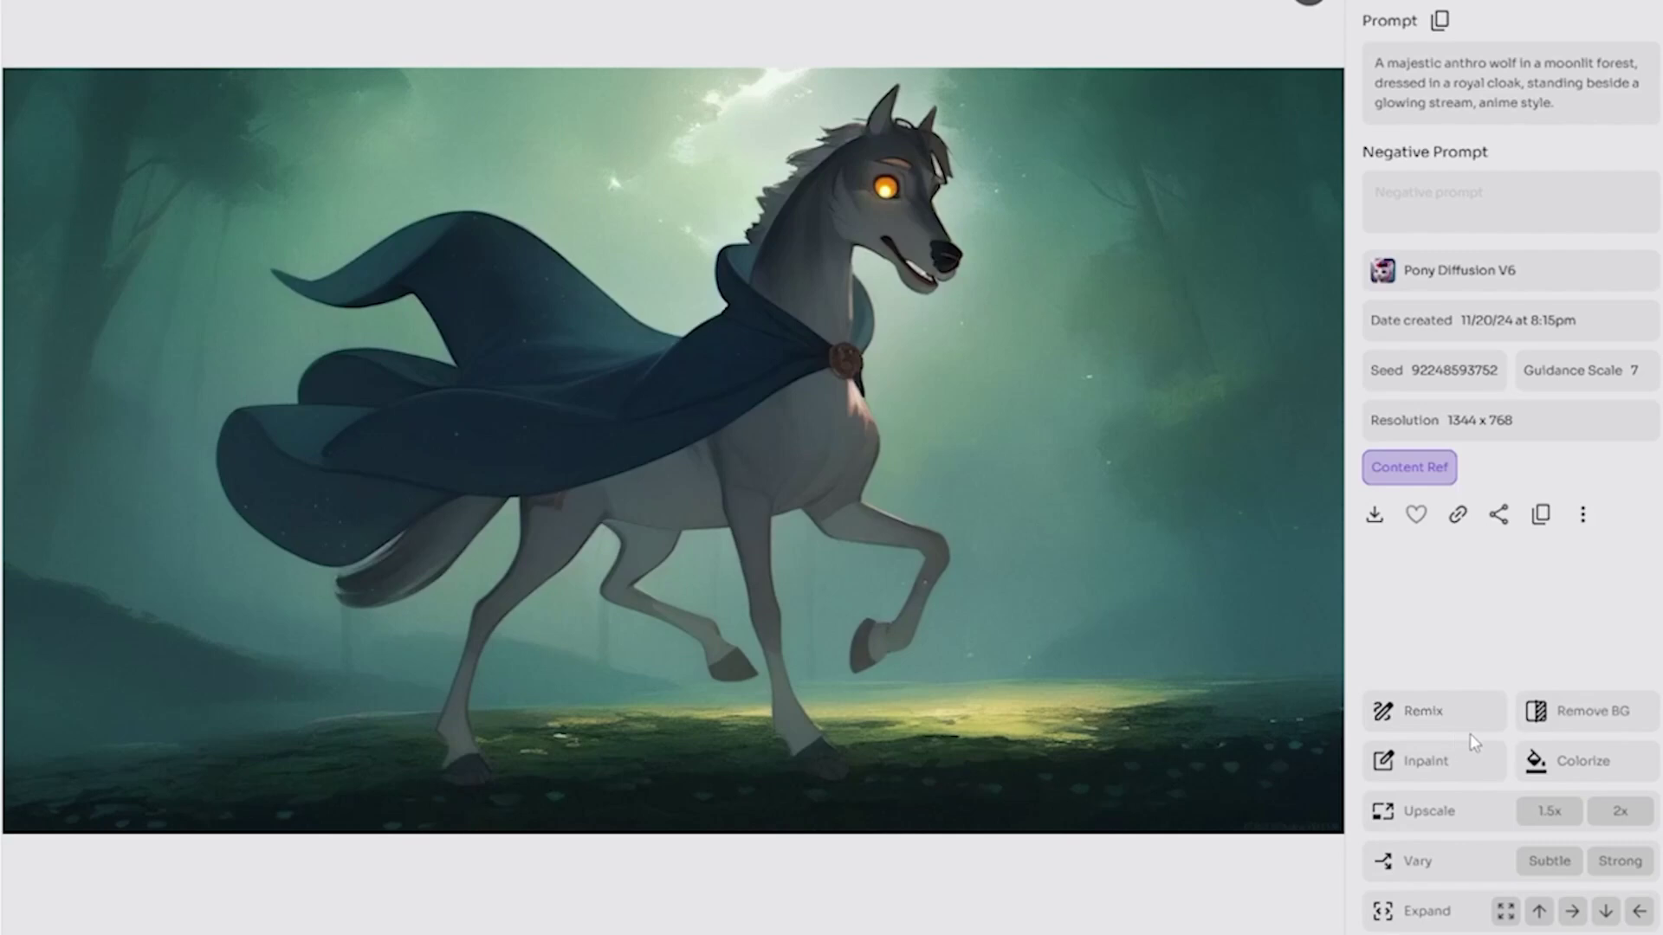
Remove the wolf image's background, then paint an inpaint mask over the cloak
left_click(1597, 732)
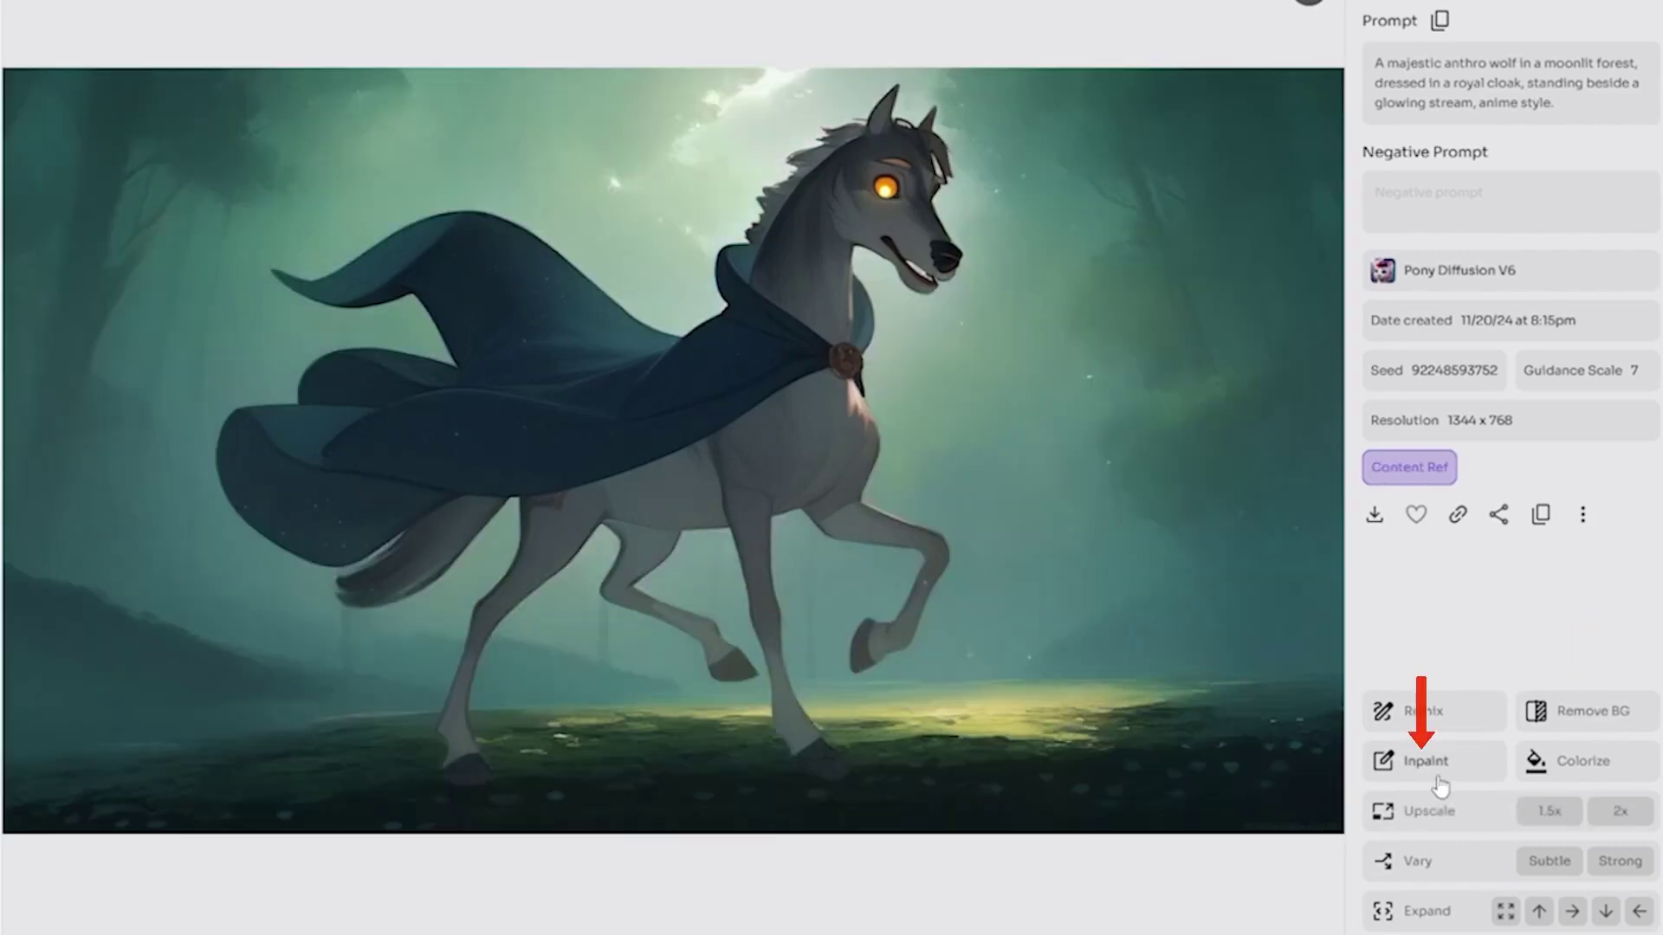
left_click(1424, 760)
mouse_move(658, 429)
left_mouse_down()
mouse_move(872, 398)
mouse_move(961, 363)
left_mouse_up()
left_click_drag(174, 913, 127, 914)
mouse_move(518, 424)
left_mouse_down()
mouse_move(399, 461)
mouse_move(405, 499)
left_mouse_up()
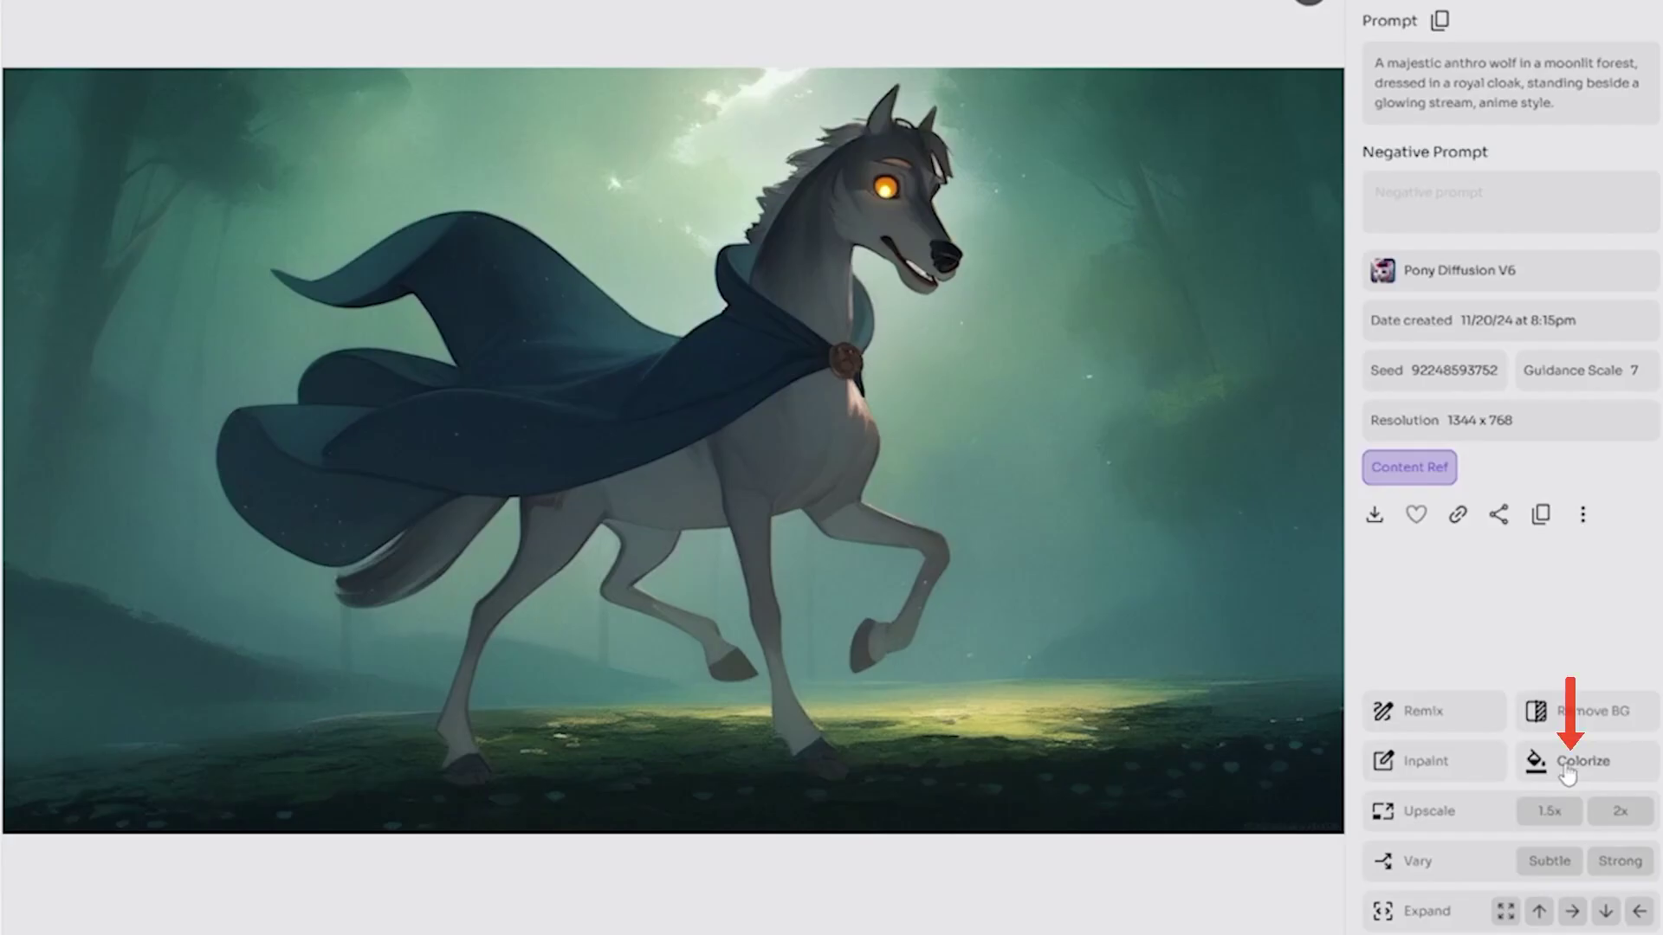
Submit an upscale of the wolf image and bring up the Expand canvas editor
left_click(1383, 817)
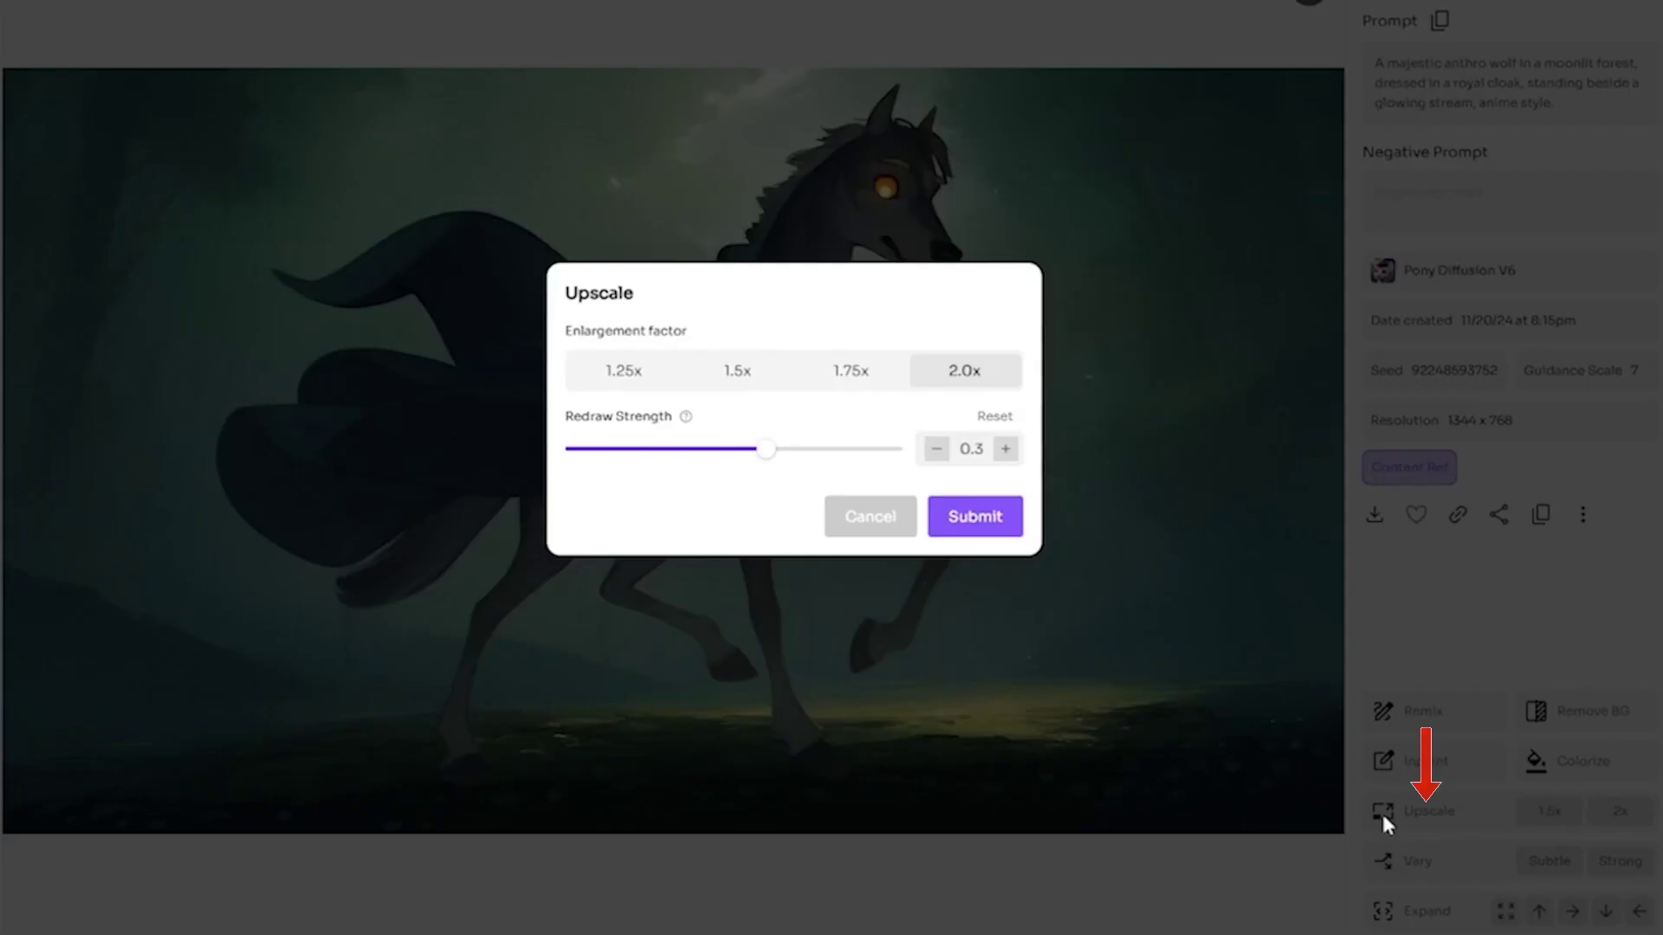
left_click(973, 516)
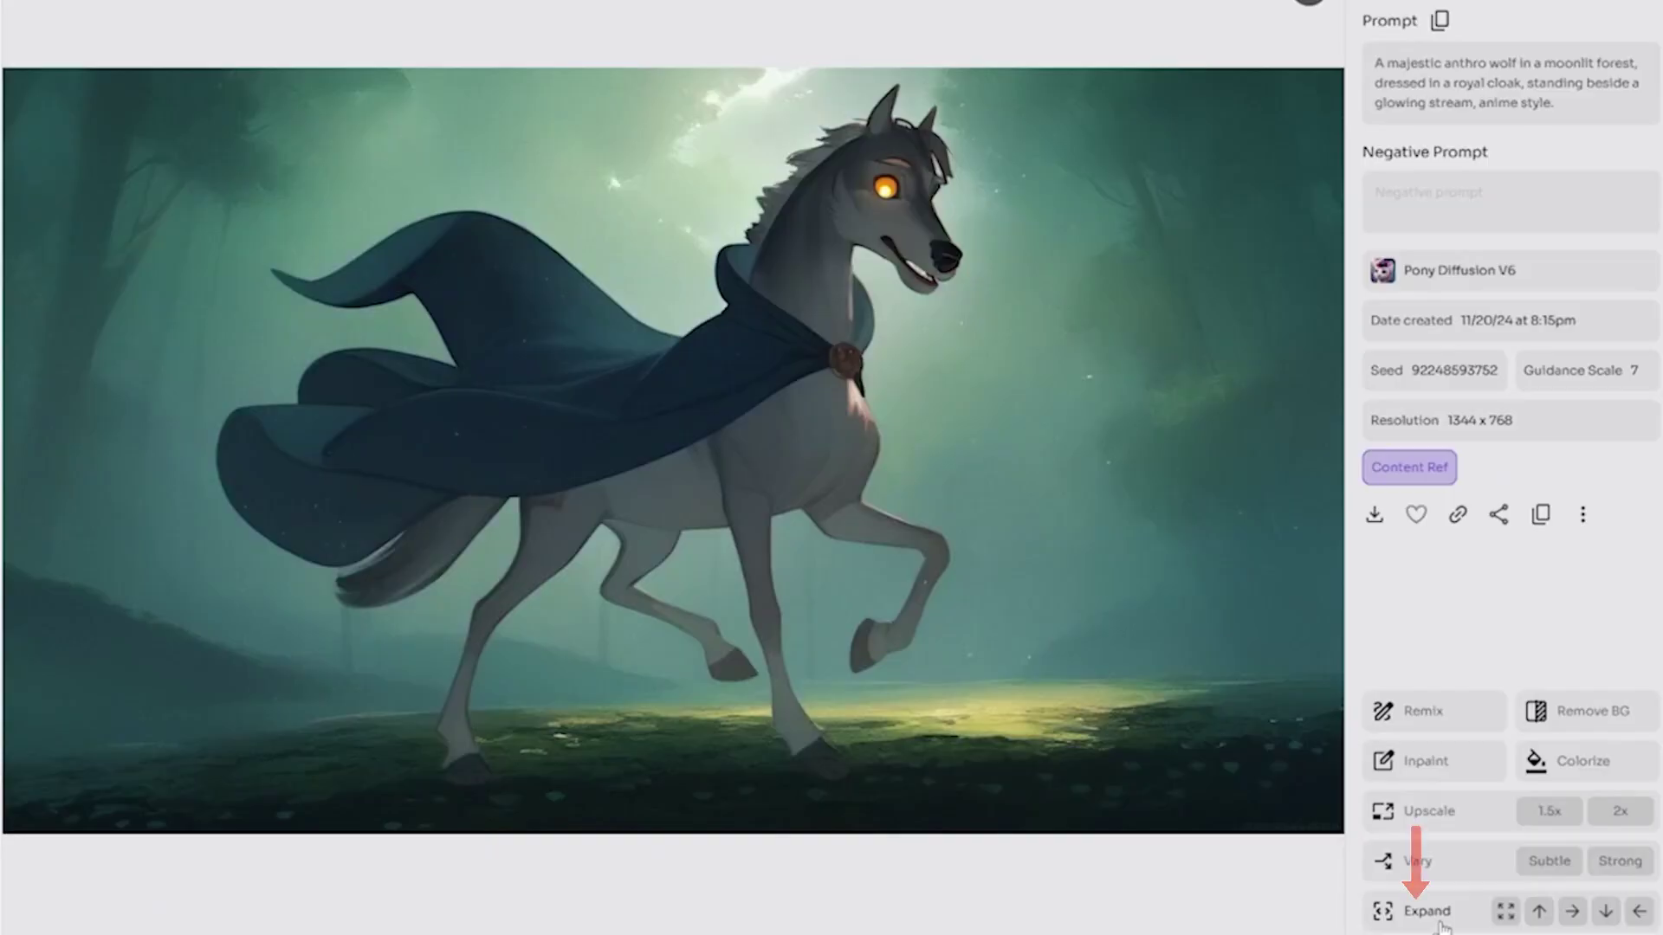
left_click(1428, 911)
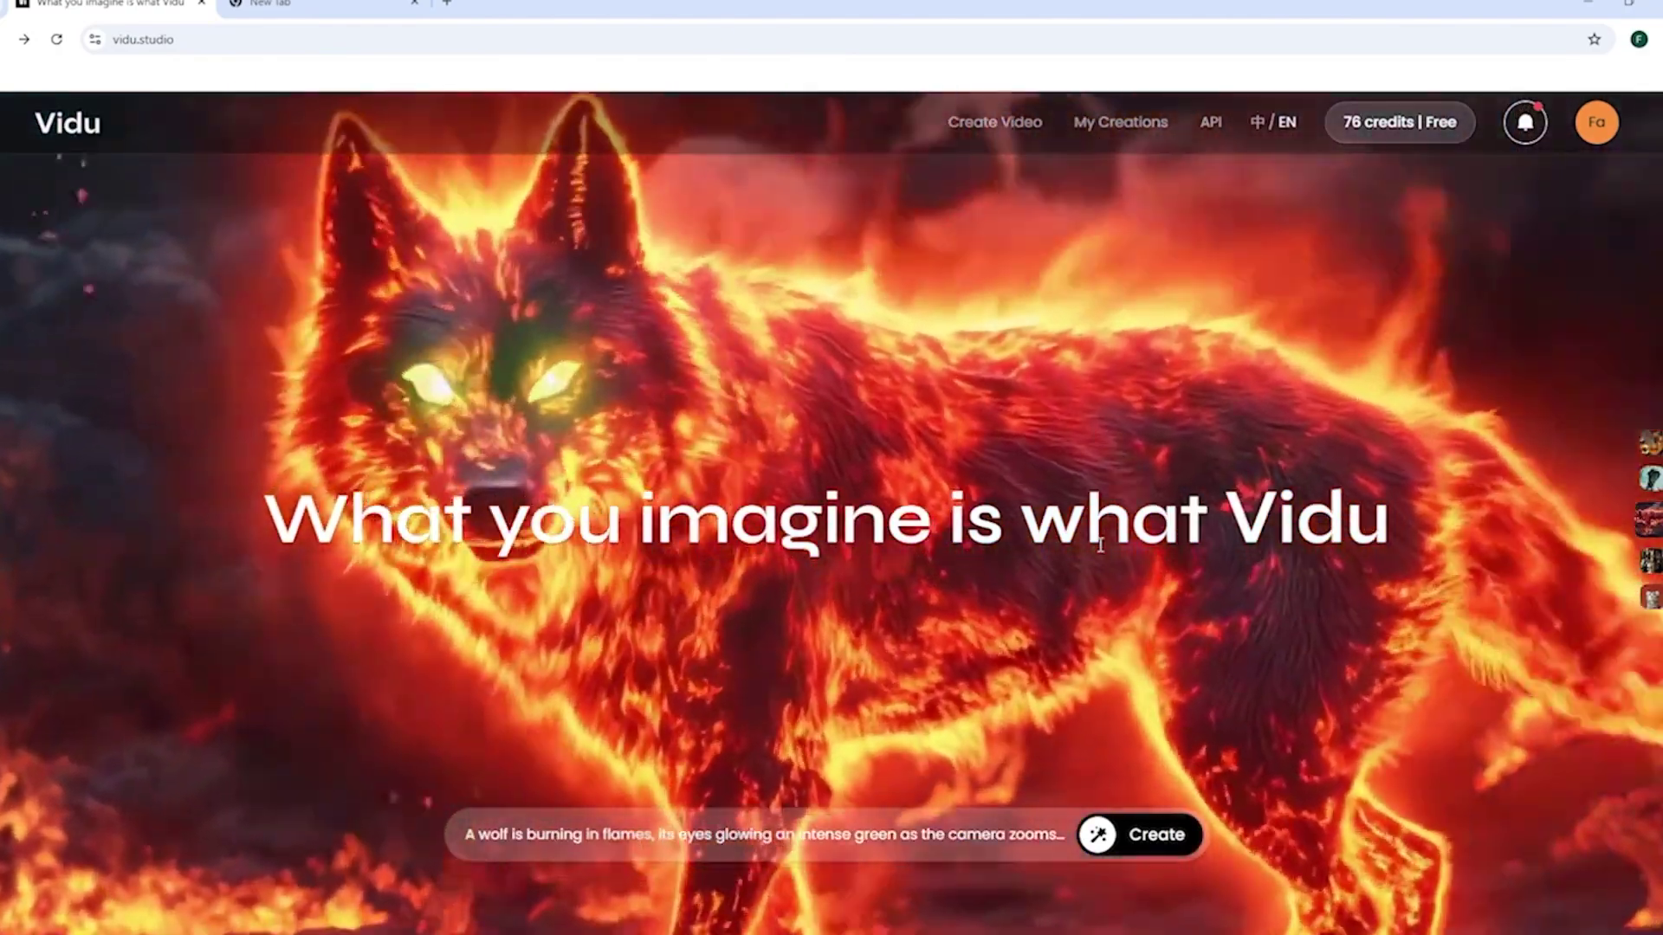
Scroll the Vidu landing page and go to Create Video for image-to-video
scroll(522, 724, "down", 5)
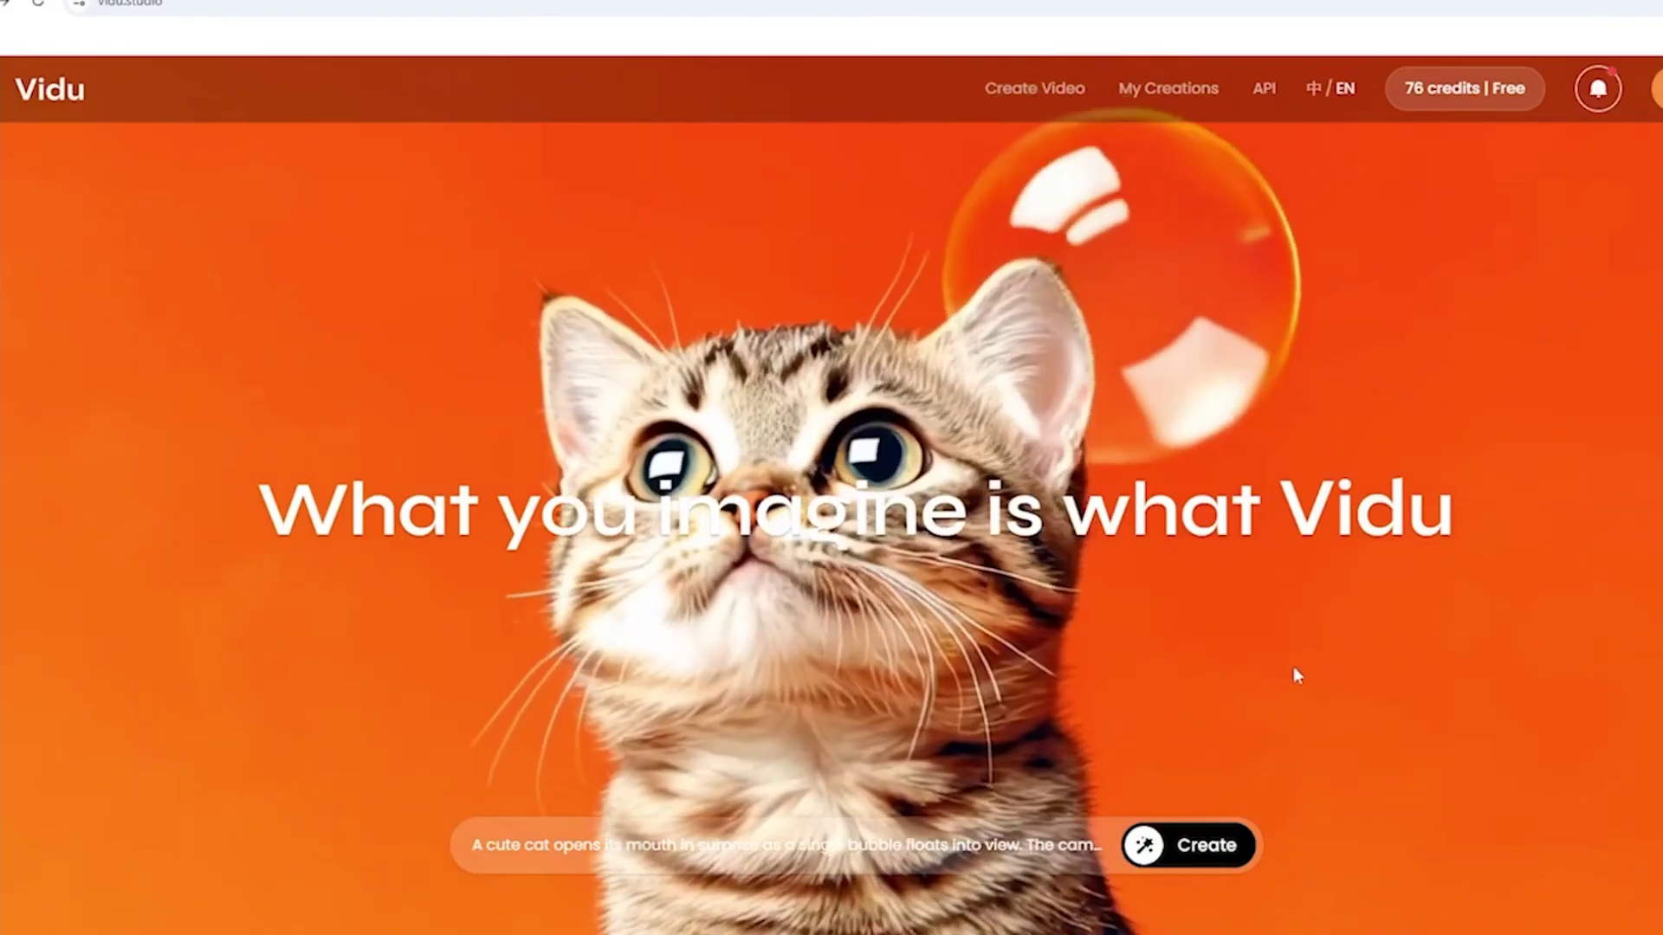
left_click(1199, 847)
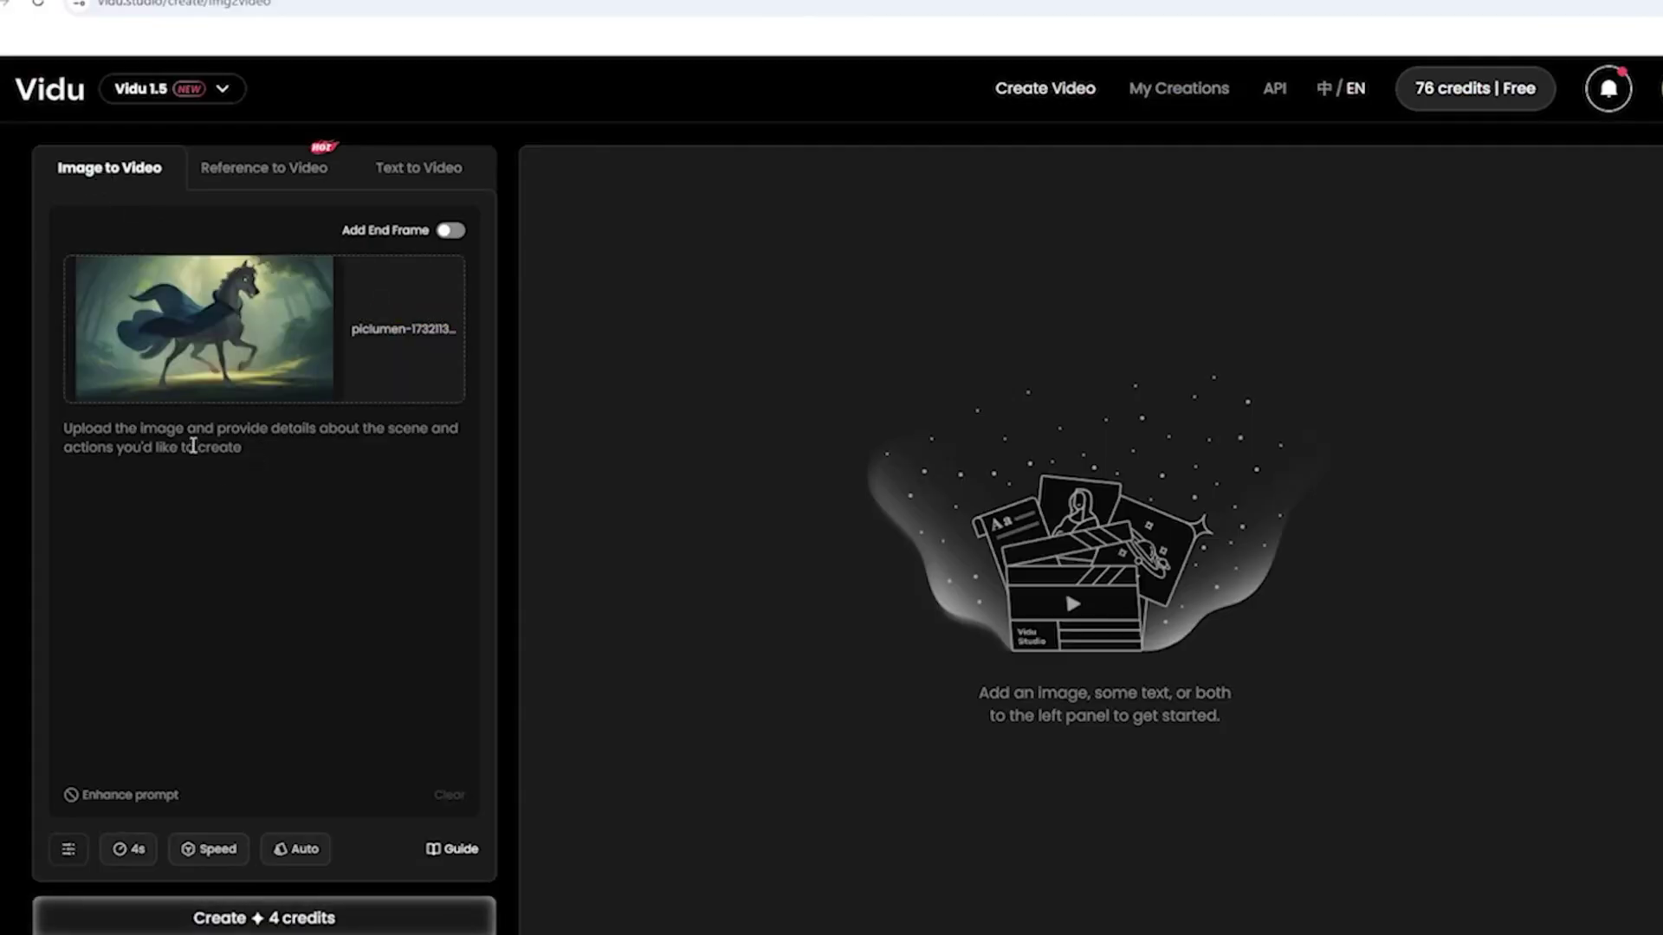
Confirm the 4s duration and create the cloaked wolf video for 4 credits
left_click(123, 857)
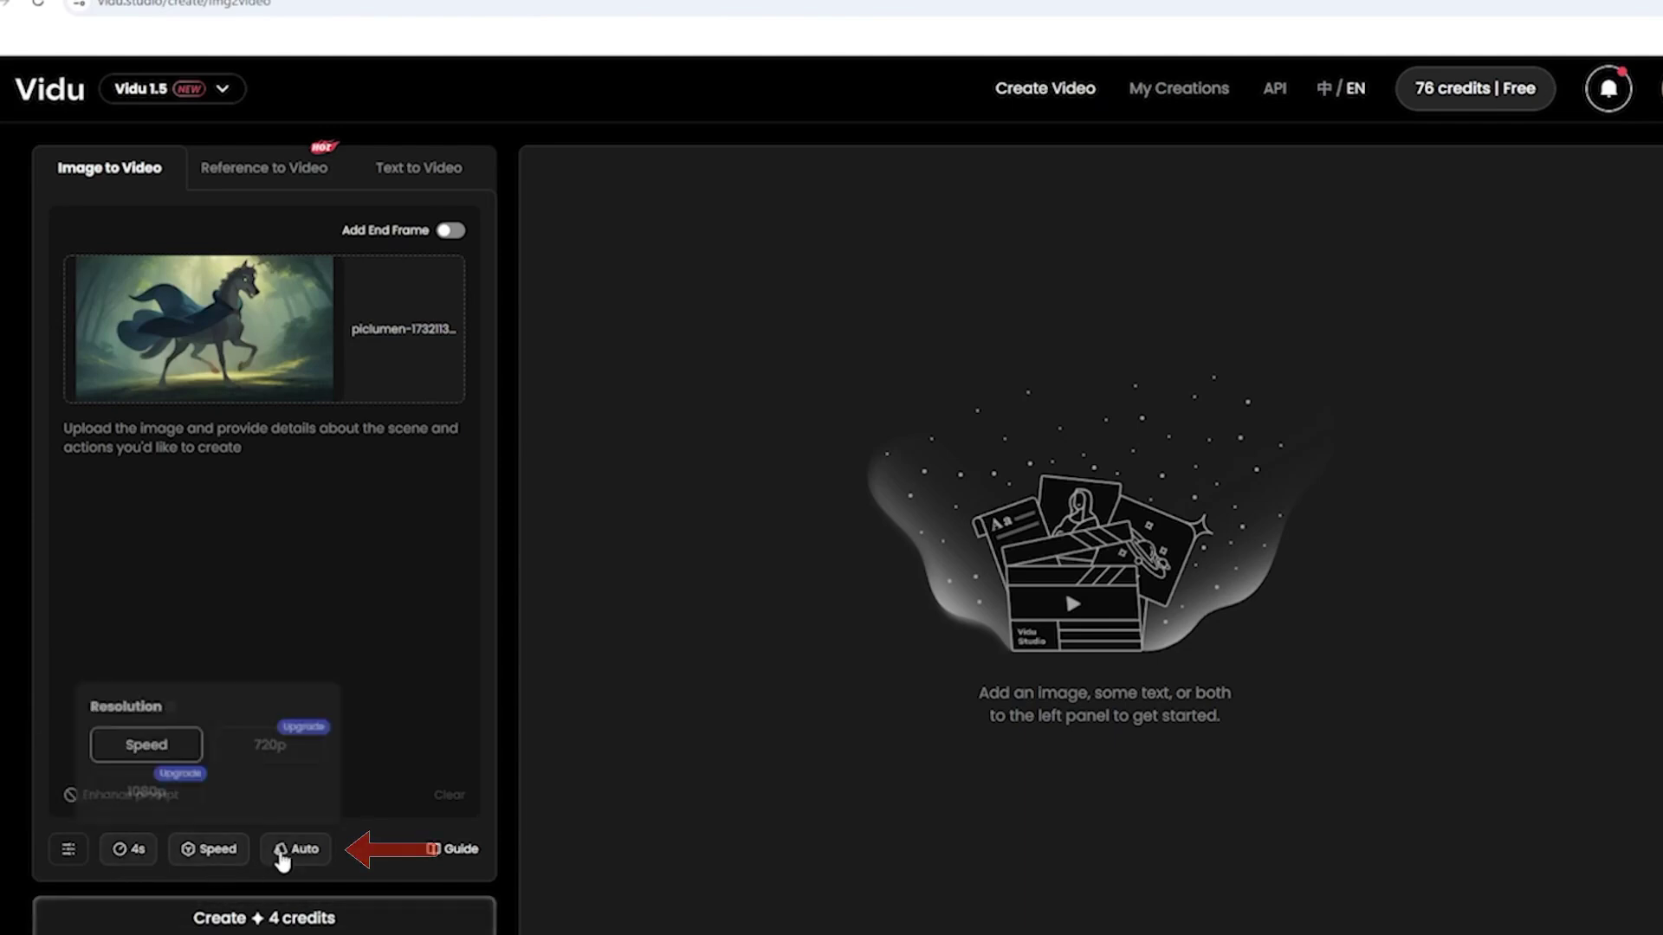
mouse_move(294, 855)
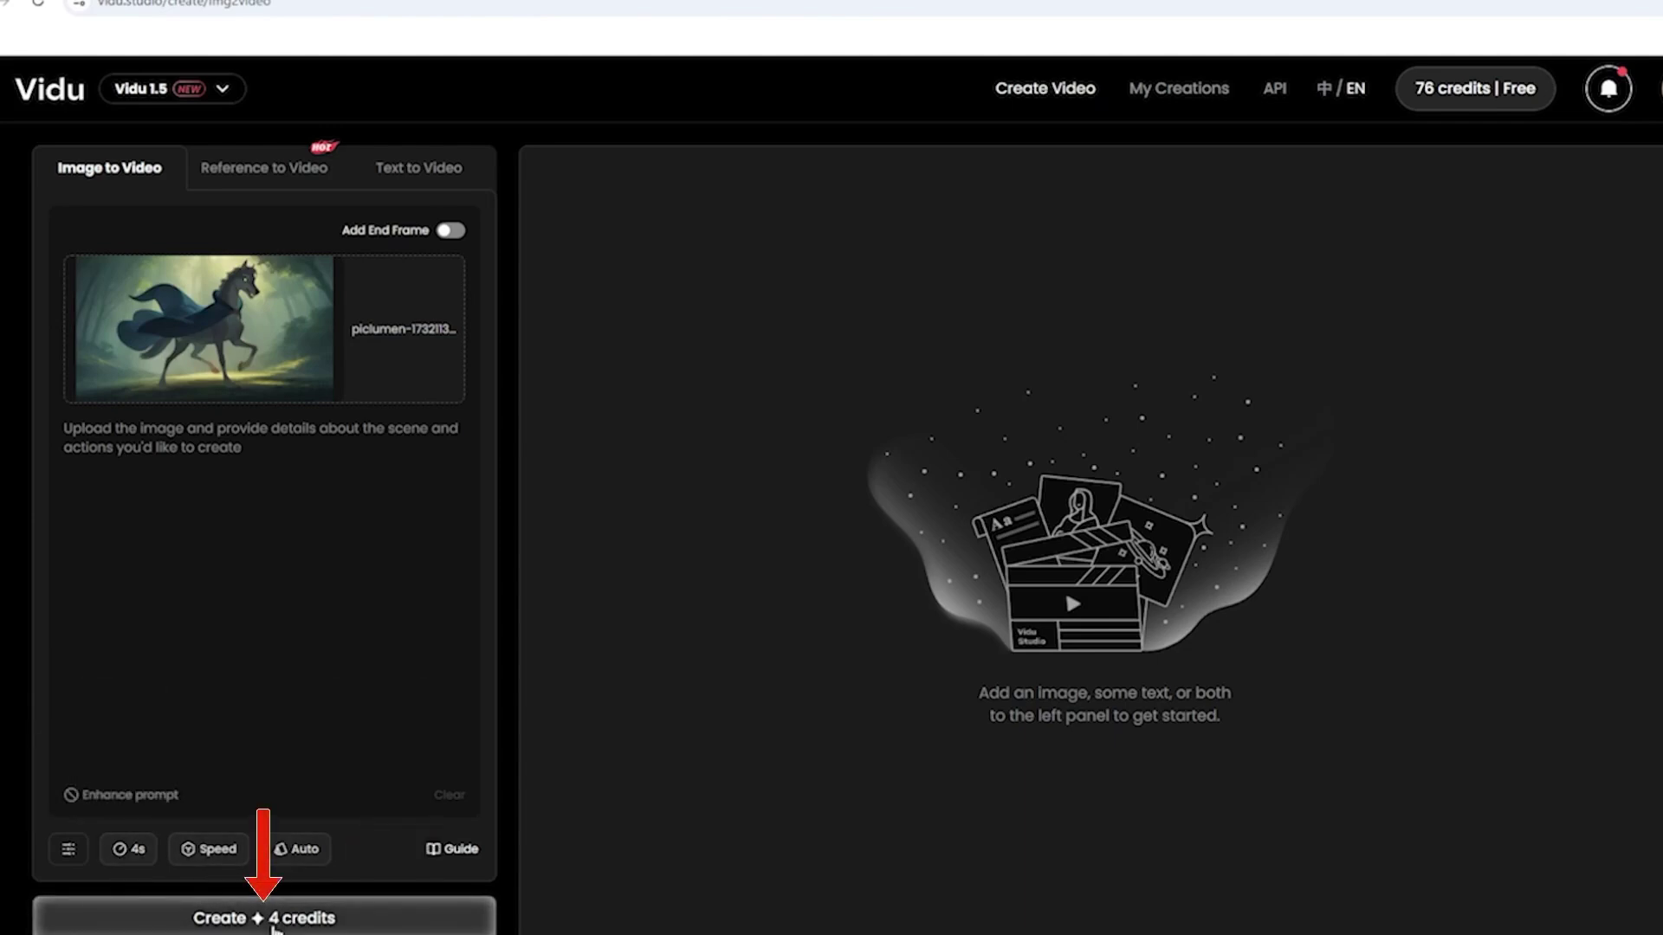
left_click(273, 923)
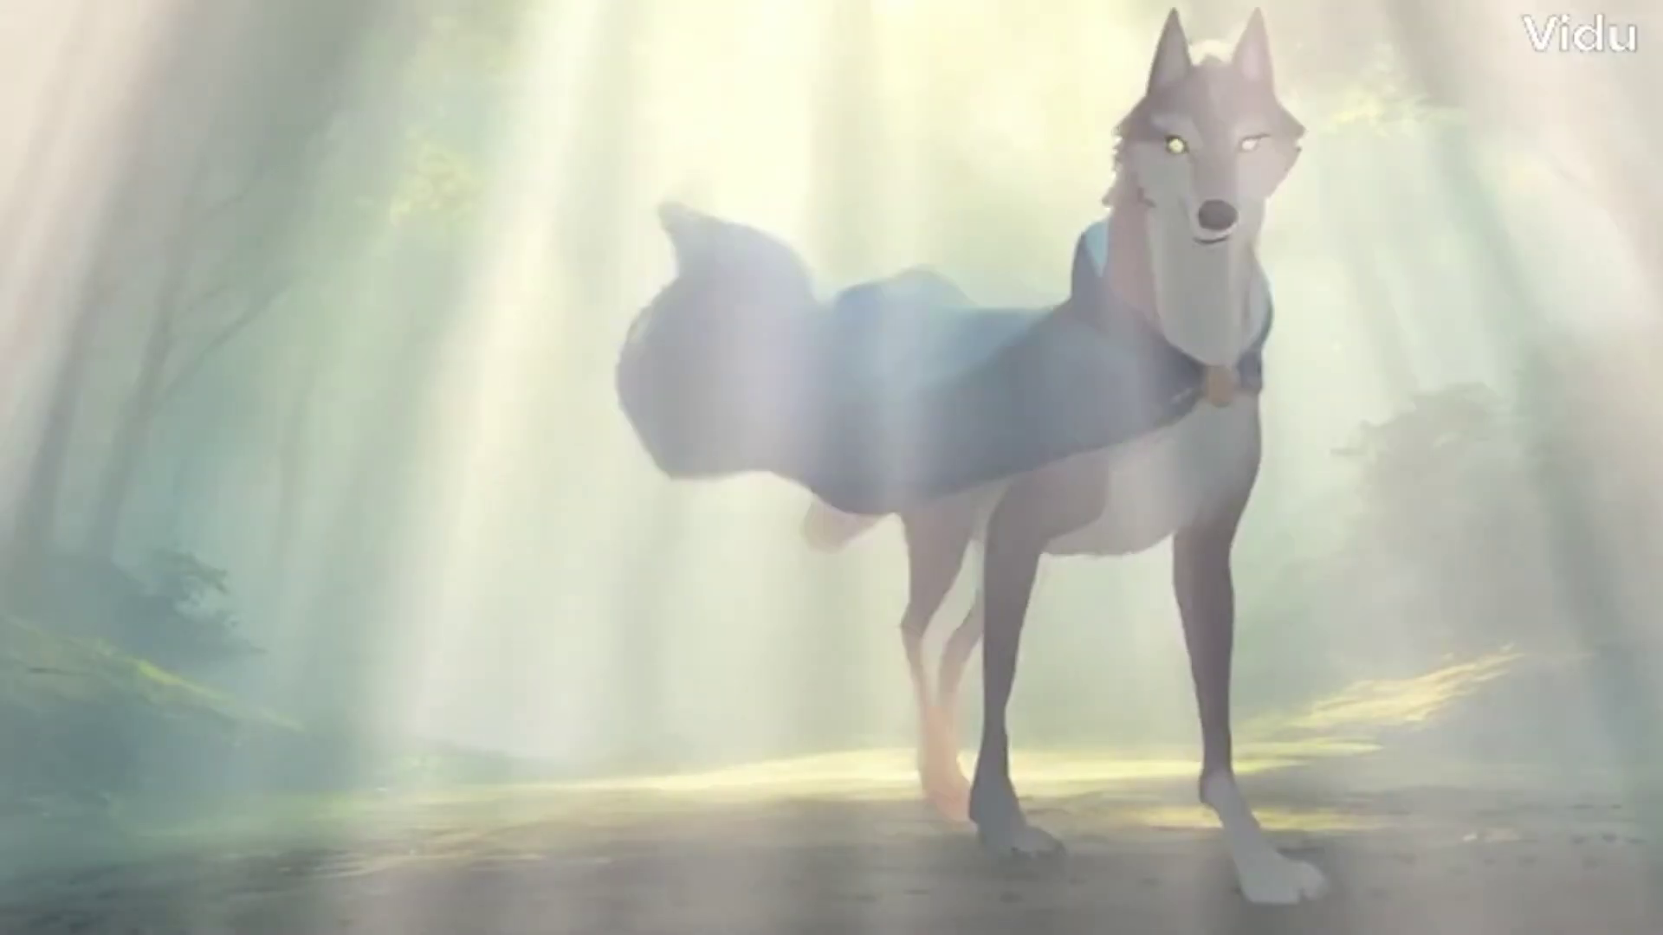